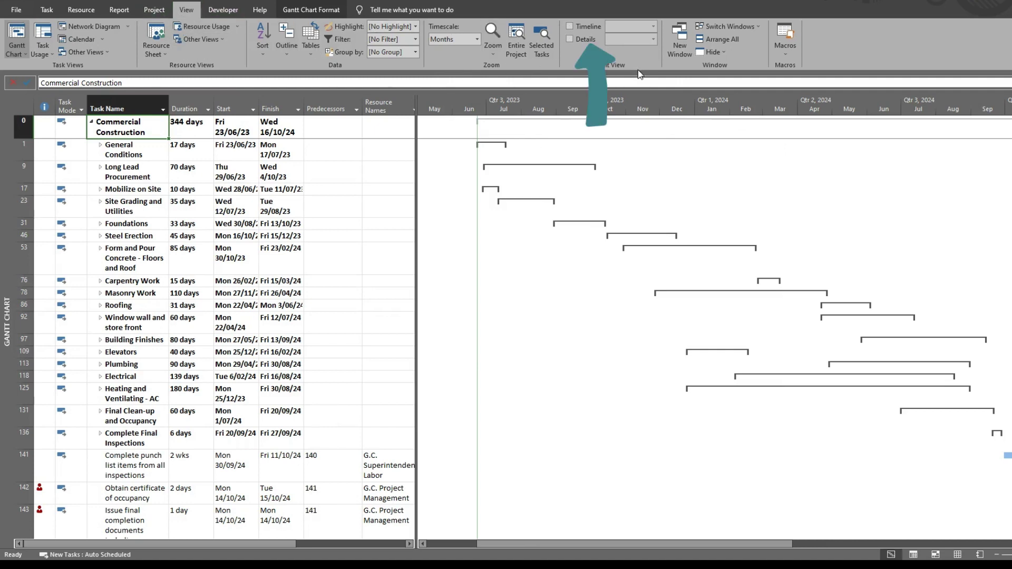
- Show the Timeline above the Gantt chart and enlarge the timeline pane
click(570, 26)
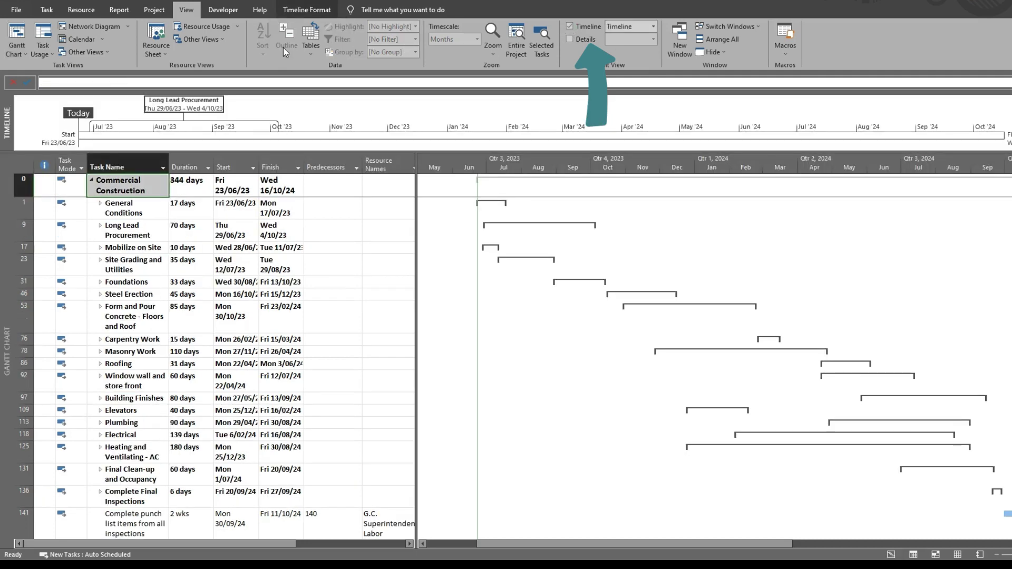
drag(307, 150, 306, 178)
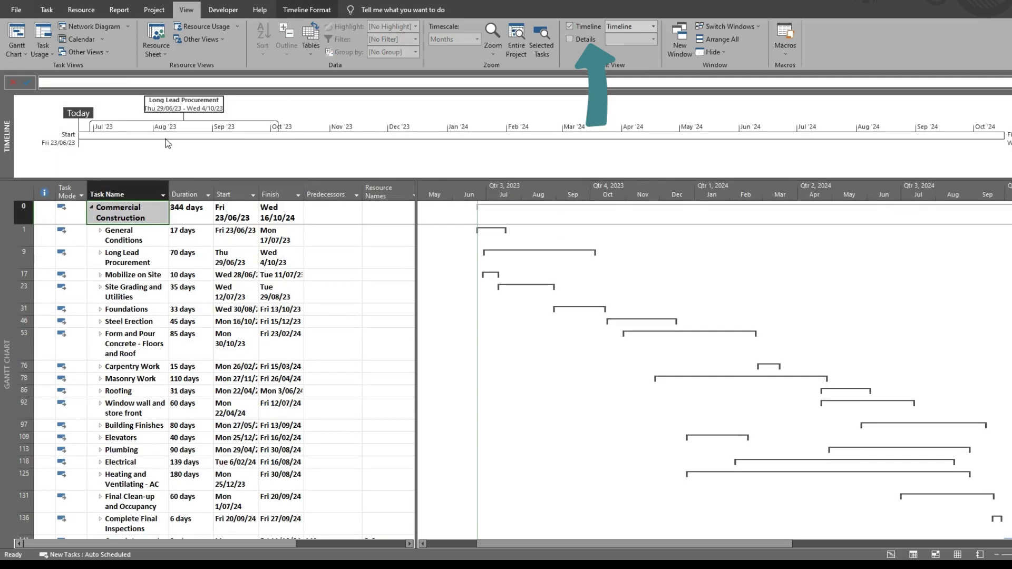
click(242, 134)
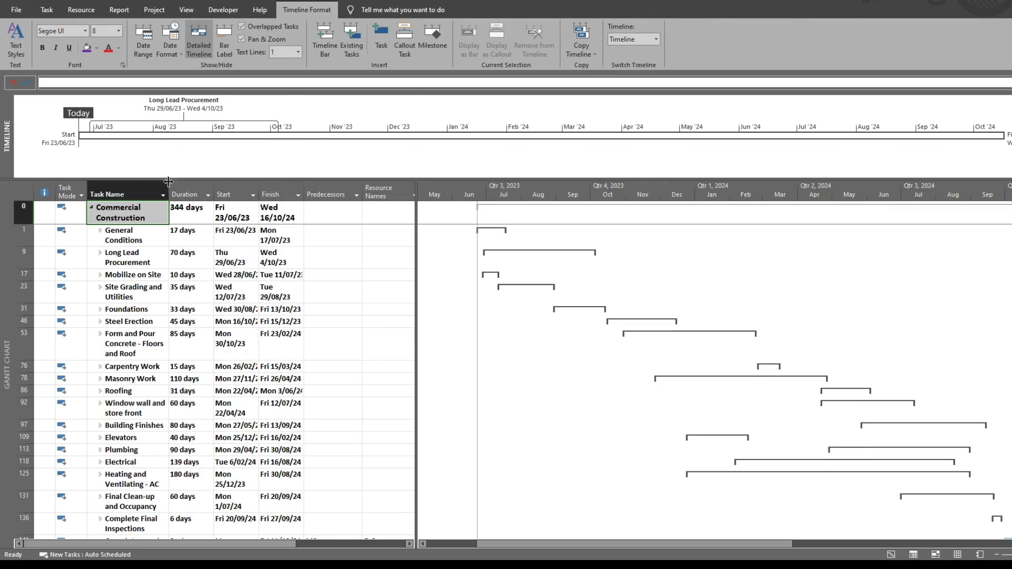
- Remove the Long Lead Procurement callout from the timeline
click(402, 214)
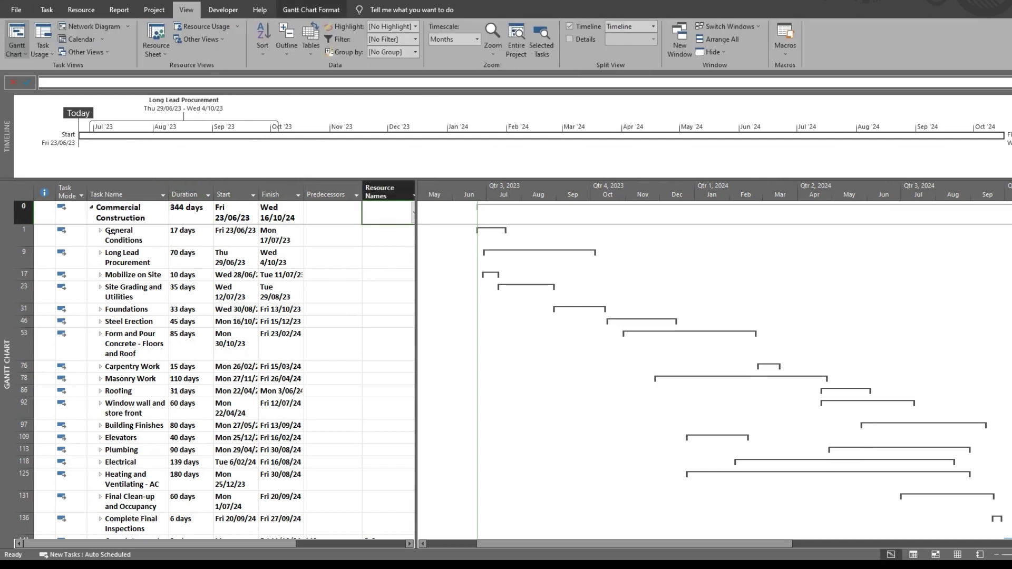
click(23, 258)
right_click(23, 258)
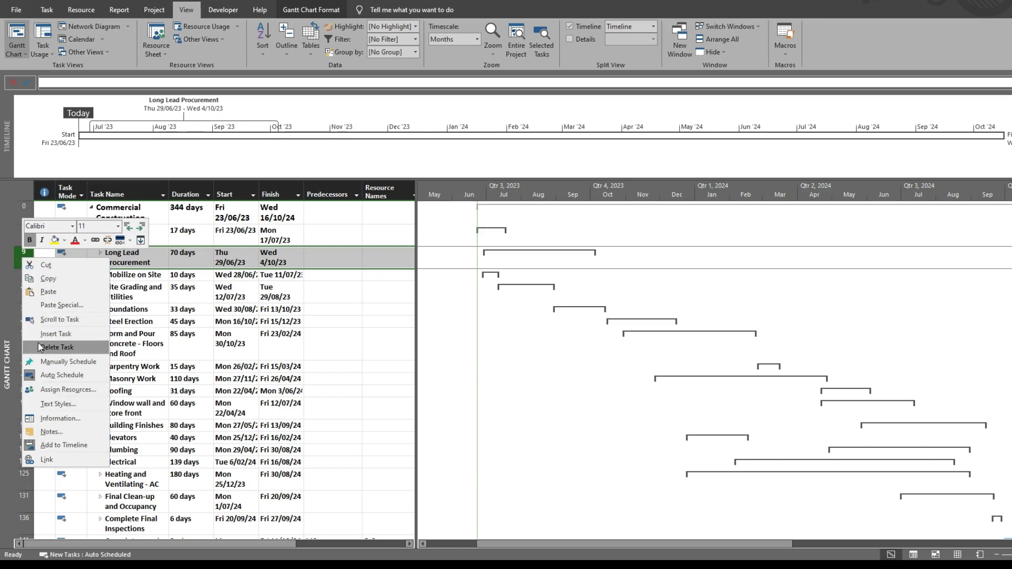
click(57, 446)
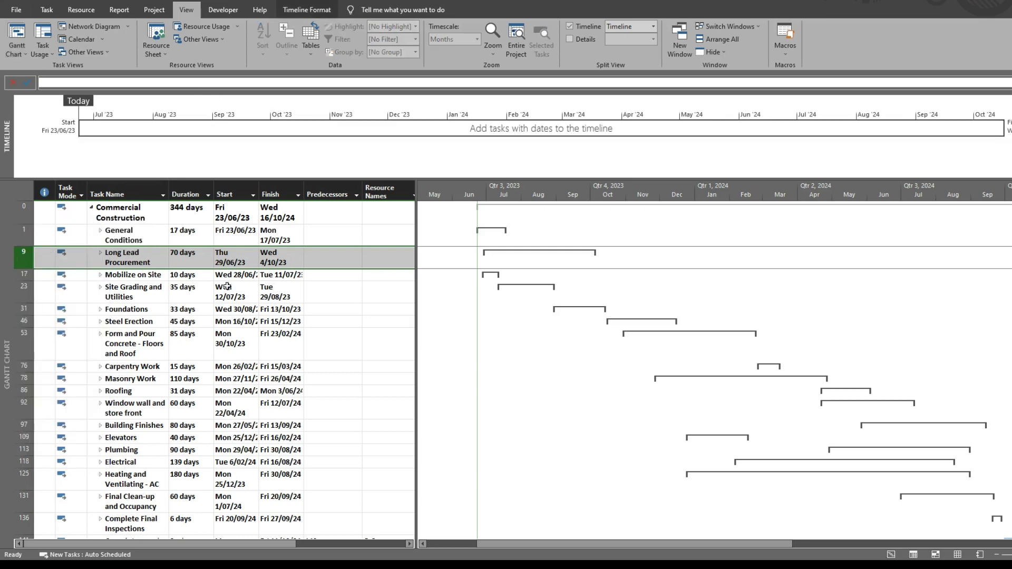
- Expand Long Lead Procurement and re-add it as a timeline bar spanning 29/06/23–4/10/23
click(101, 253)
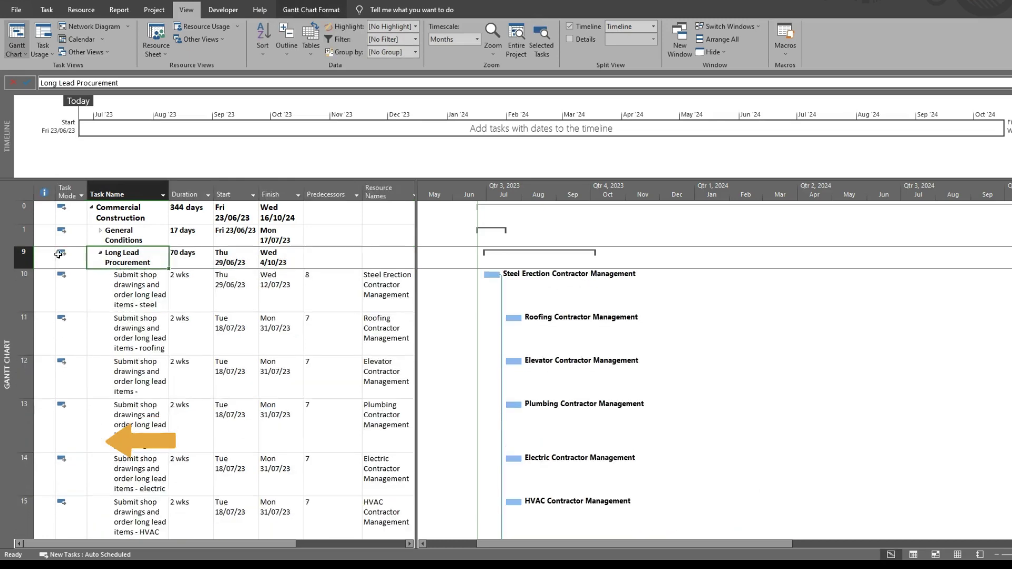
right_click(30, 256)
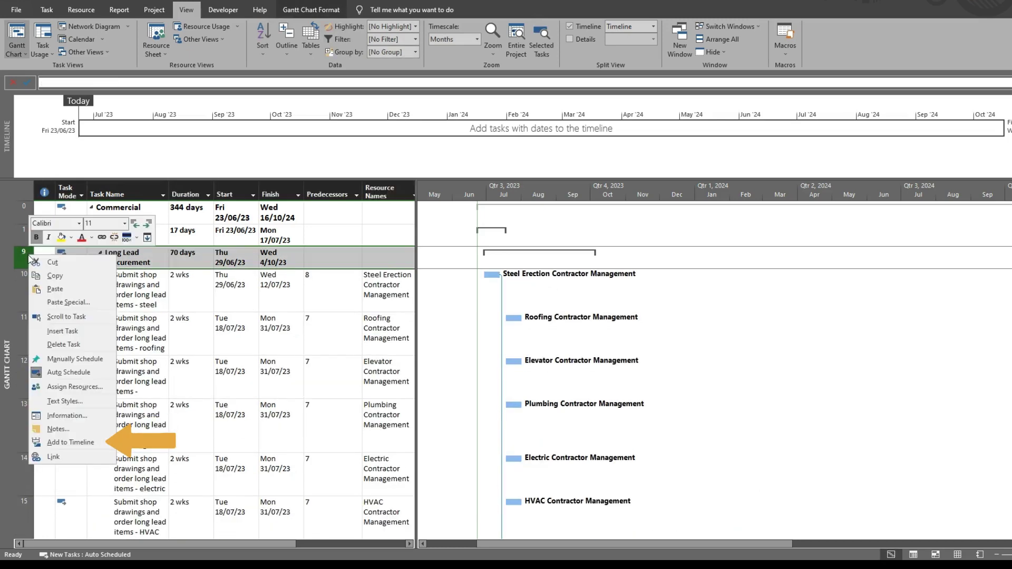
click(87, 442)
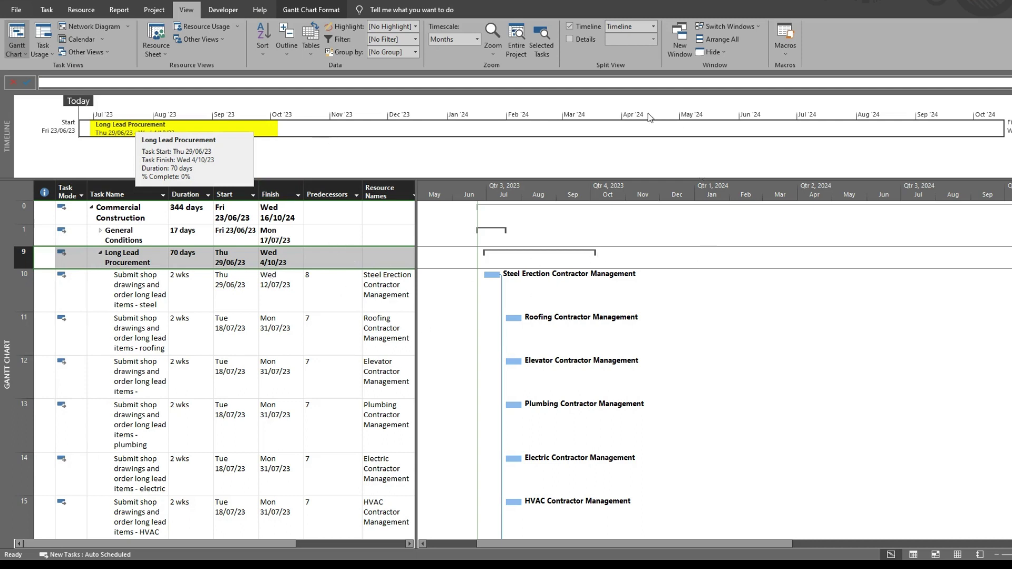
click(276, 126)
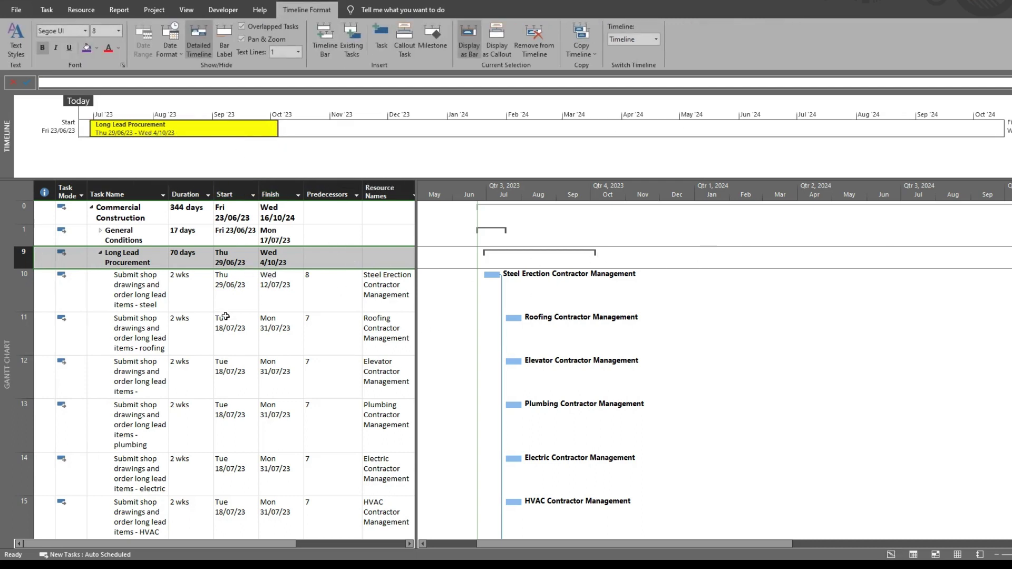
- Expand Mobilize on Site, add it to the timeline and place its bar beneath Long Lead Procurement
click(98, 257)
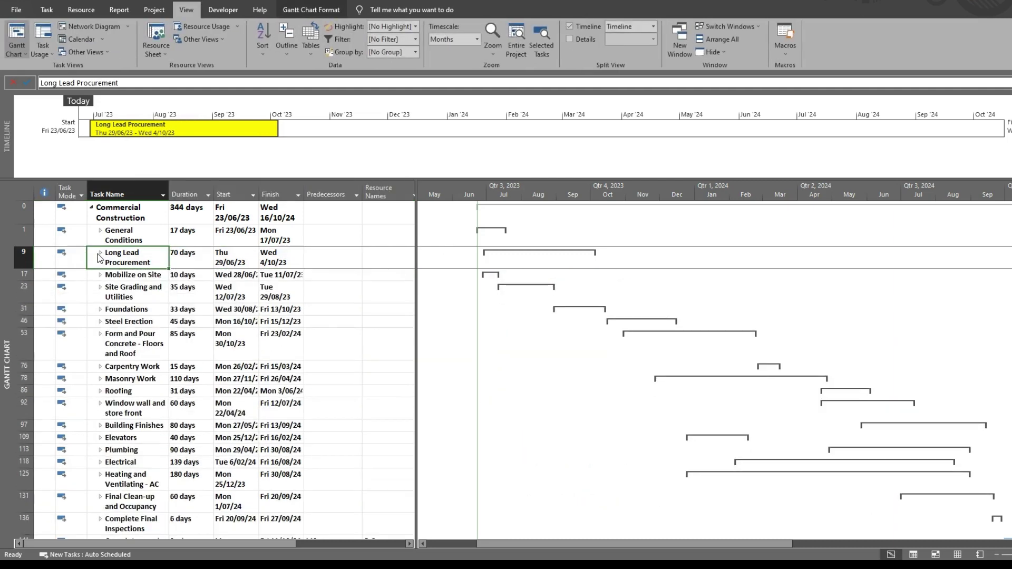
click(27, 276)
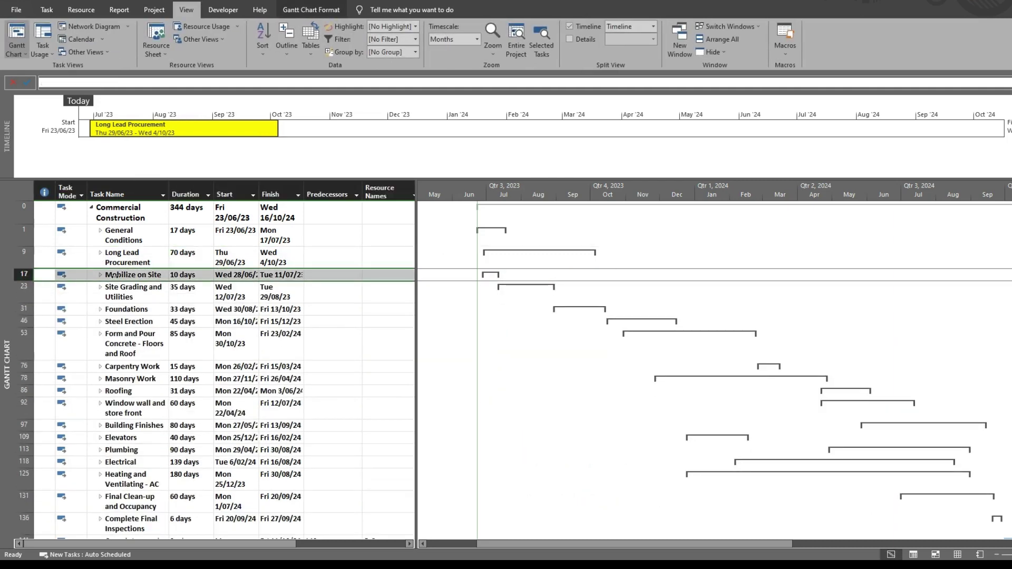
click(99, 275)
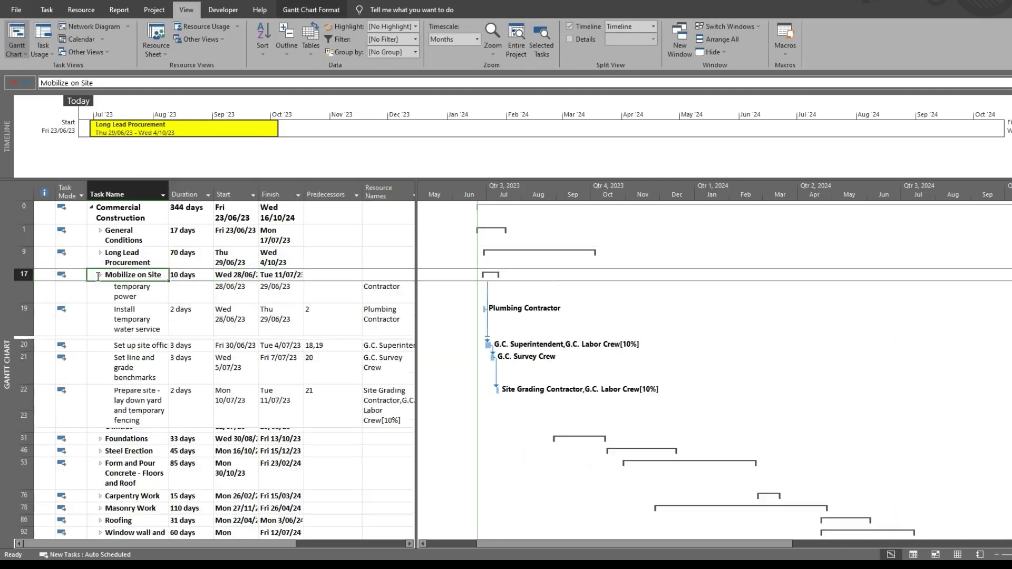
right_click(24, 274)
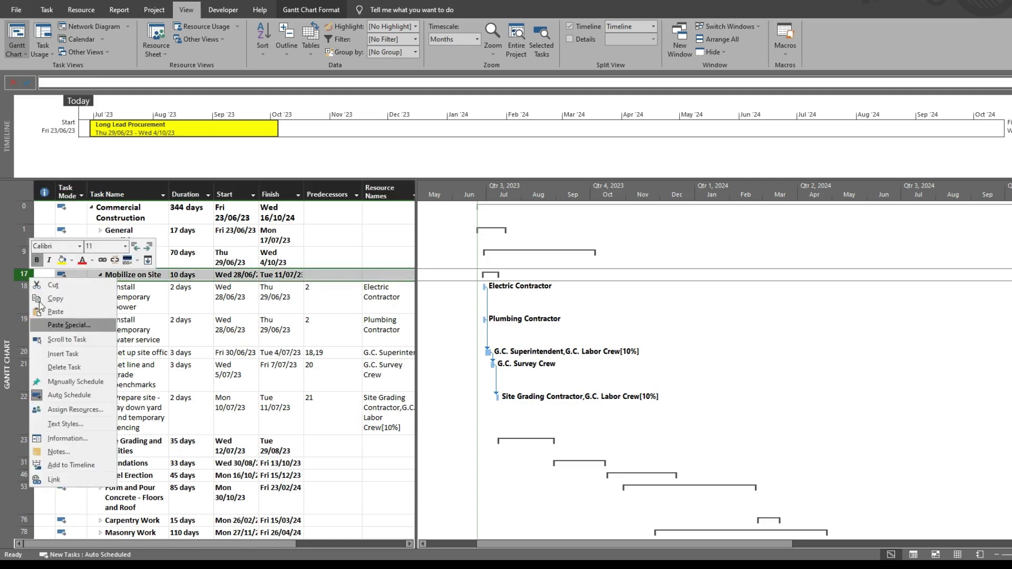
click(71, 465)
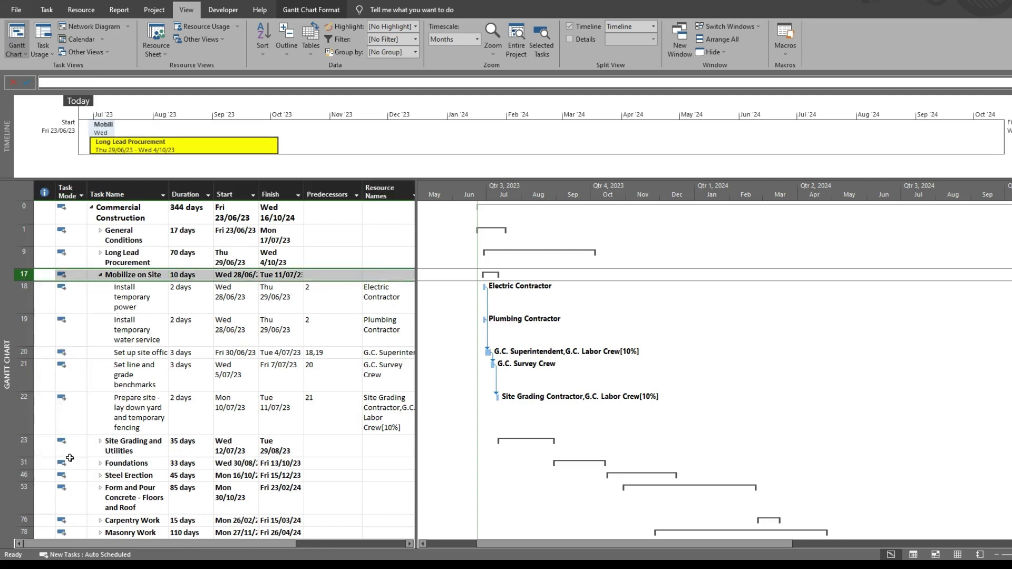
click(180, 150)
drag(98, 135, 105, 148)
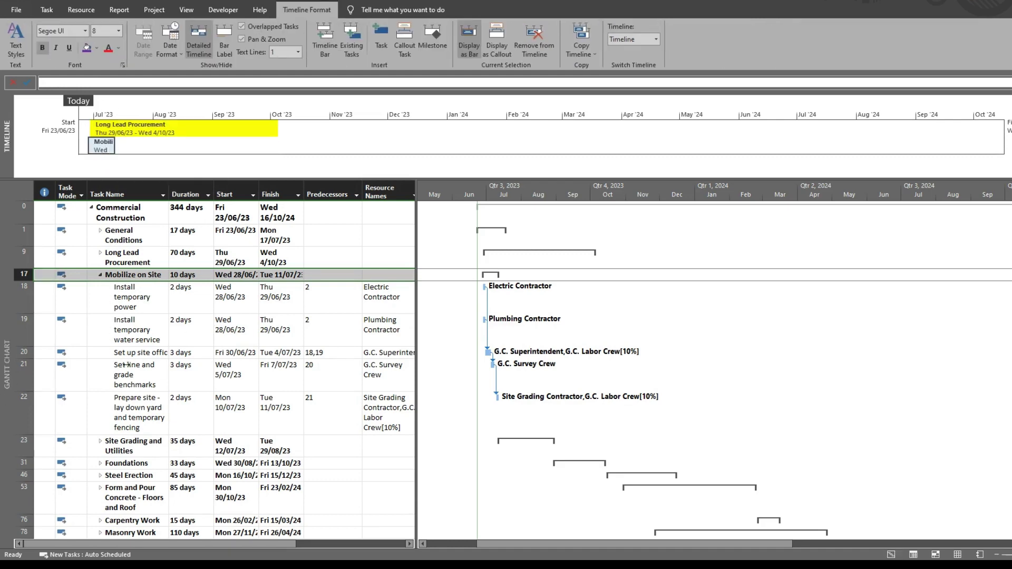
- Expand the Site Grading and Utilities, Foundations and Steel Erection summary tasks
click(266, 330)
scroll(101, 312, down, 2)
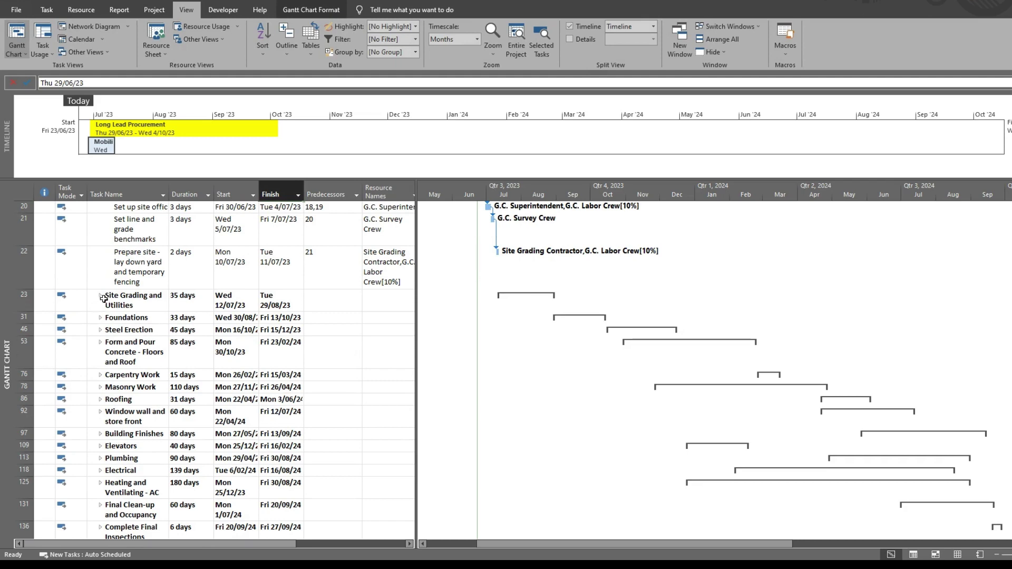
click(101, 297)
scroll(101, 295, down, 3)
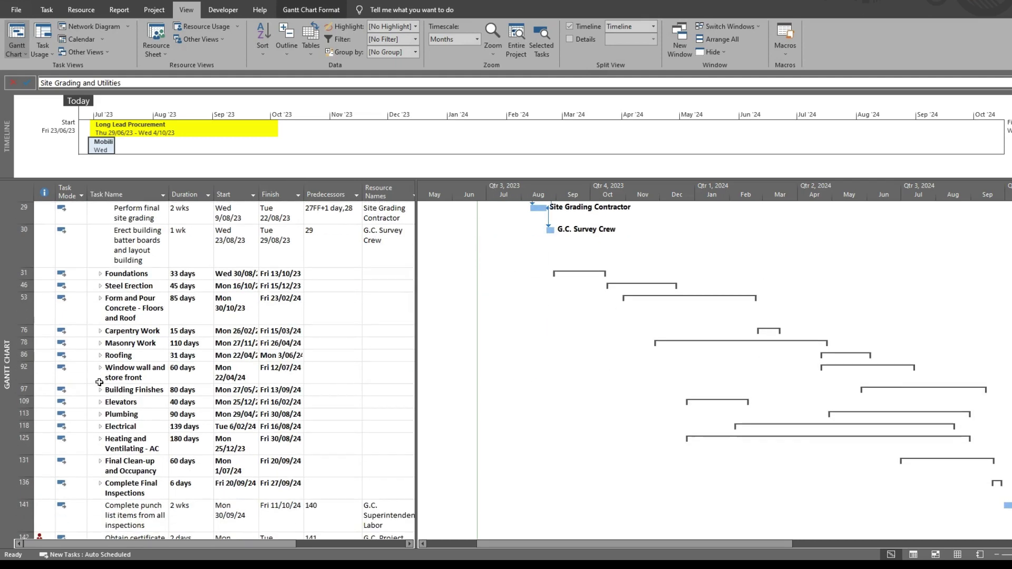
click(101, 273)
scroll(102, 388, down, 3)
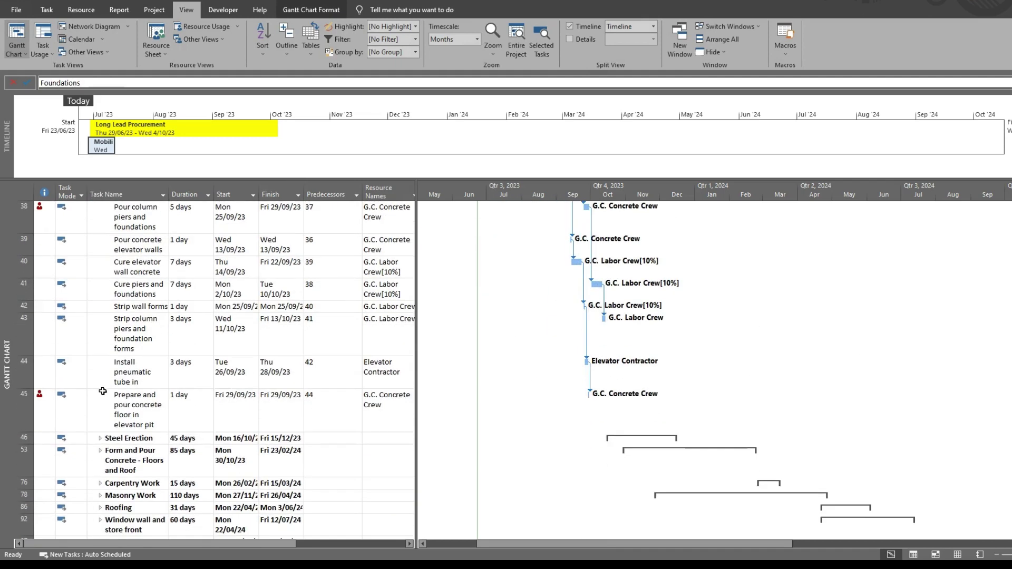
click(99, 436)
click(100, 438)
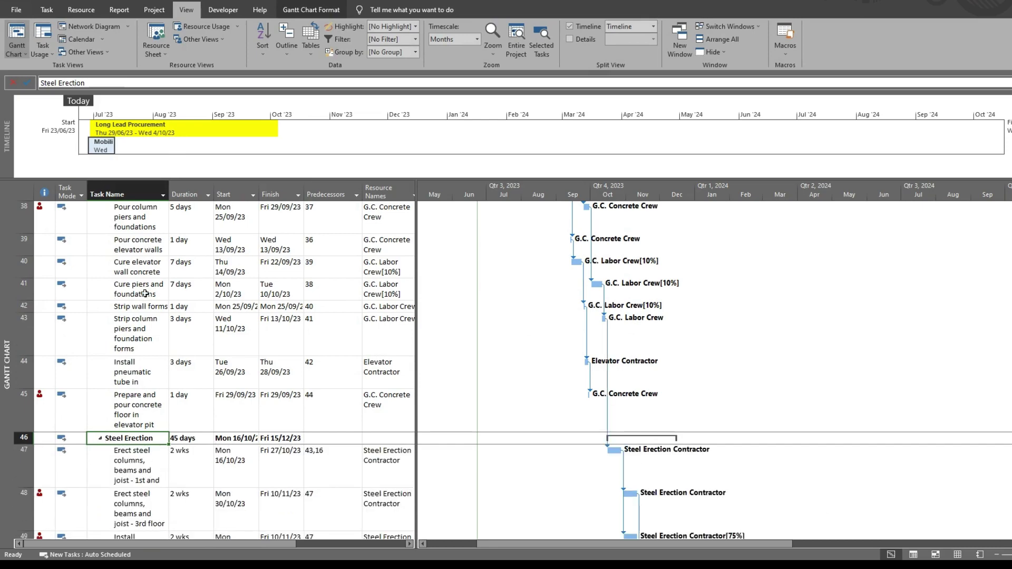
scroll(150, 311, up, 4)
scroll(154, 318, down, 2)
scroll(155, 318, up, 2)
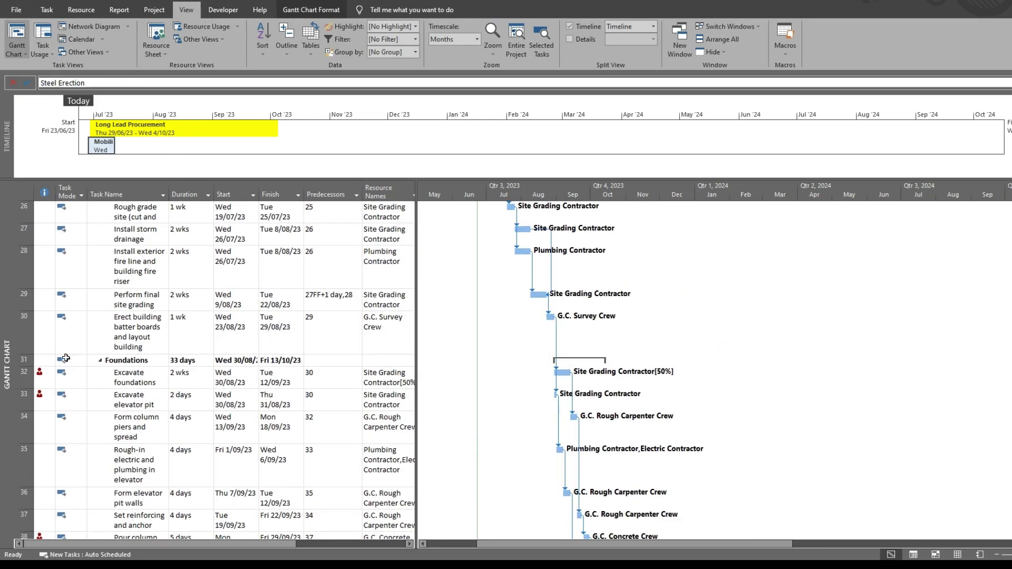
- Add Foundations (30/08/23–13/10/23) and Steel Erection (16/10/23–15/12/23) to the timeline
click(26, 360)
scroll(146, 372, down, 1)
scroll(147, 371, down, 5)
click(135, 327)
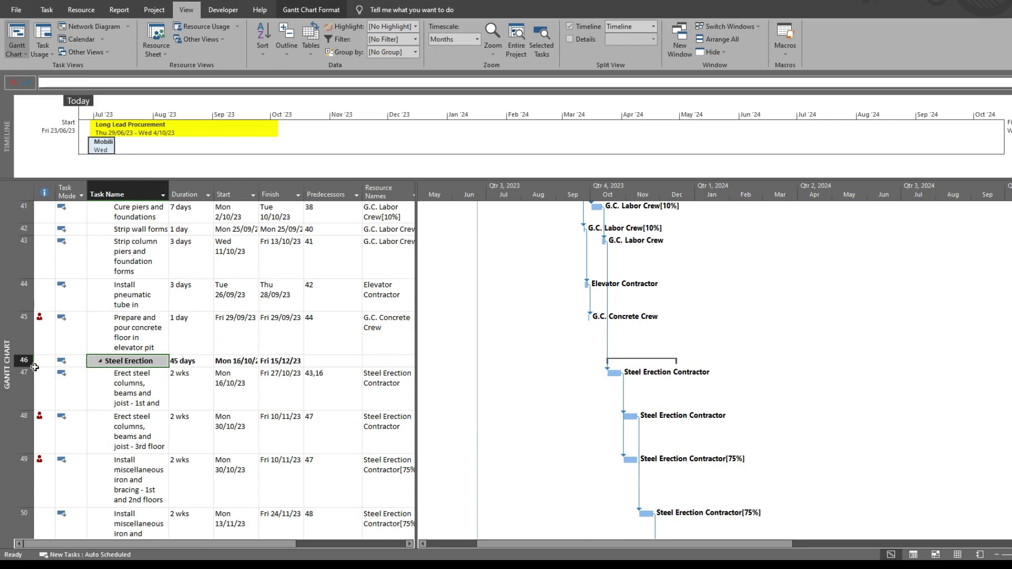
scroll(133, 344, down, 3)
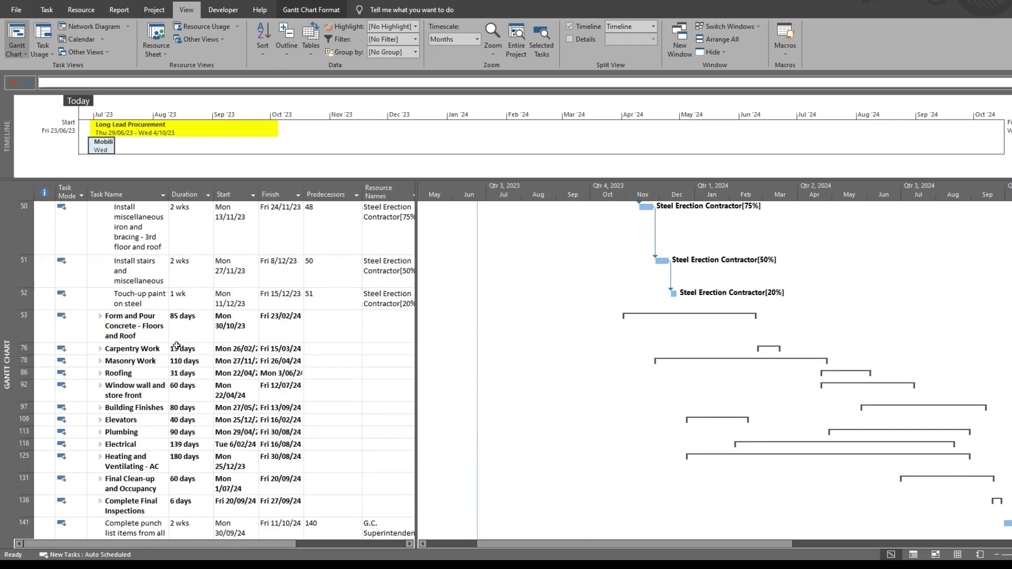
scroll(66, 241, up, 3)
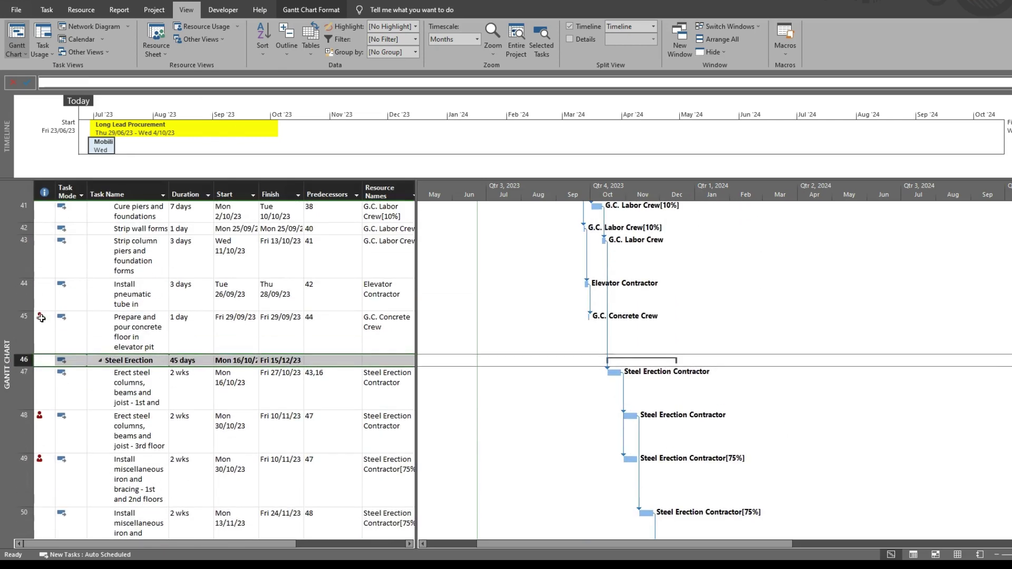
right_click(29, 361)
click(63, 337)
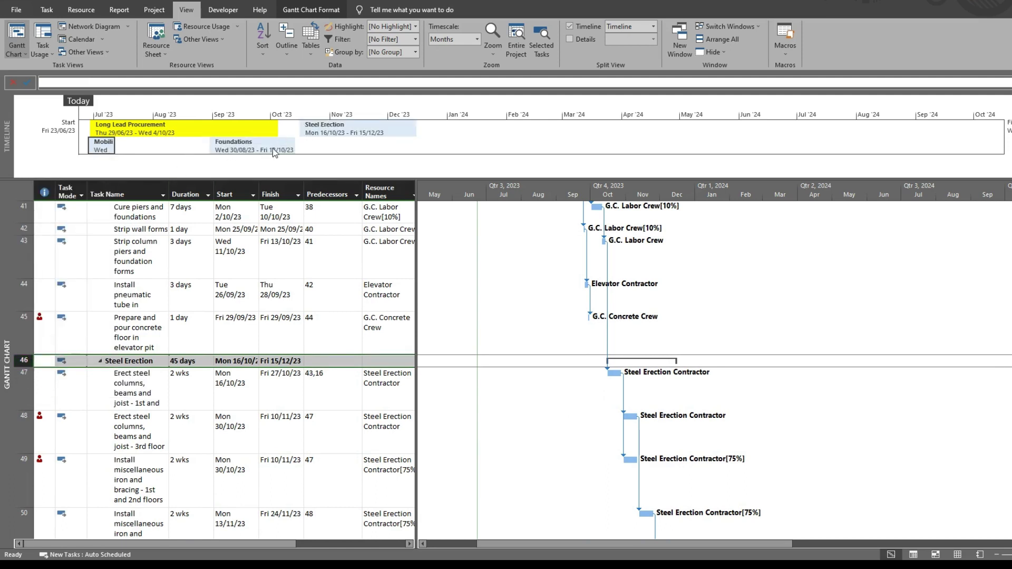
mouse_move(265, 155)
click(251, 309)
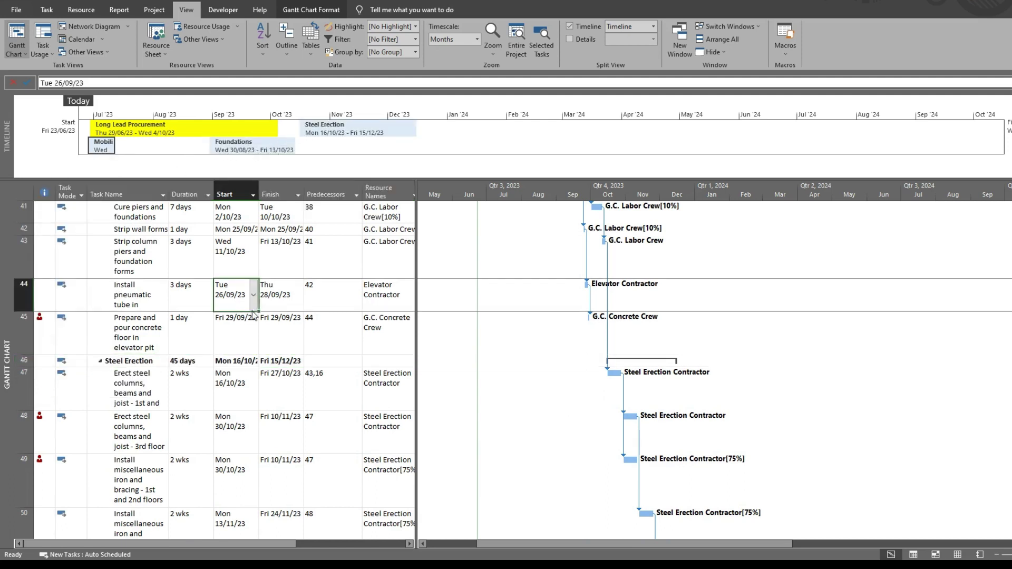
scroll(232, 319, down, 15)
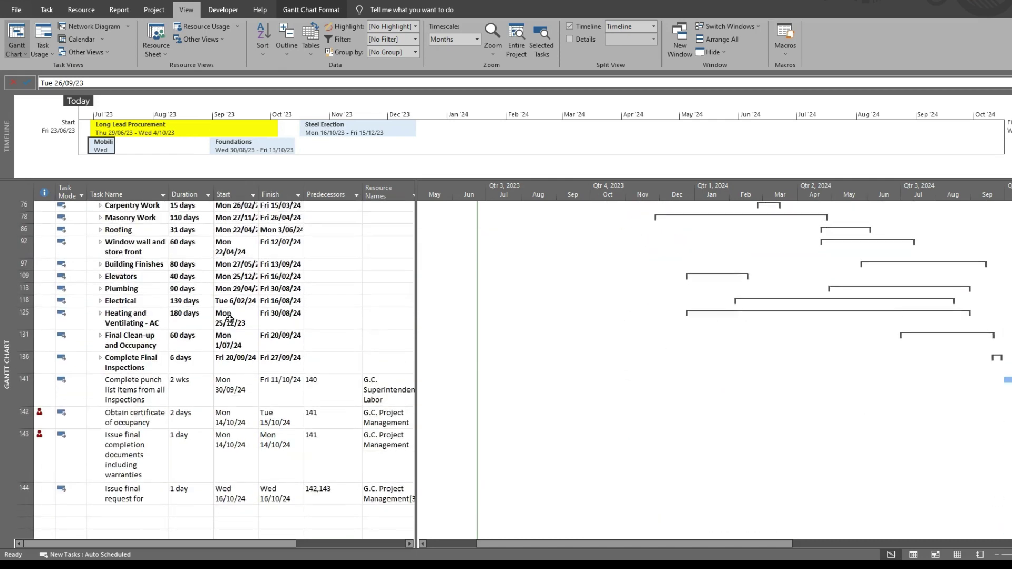
- Show all subtasks in the task table using Outline > All Subtasks
click(292, 49)
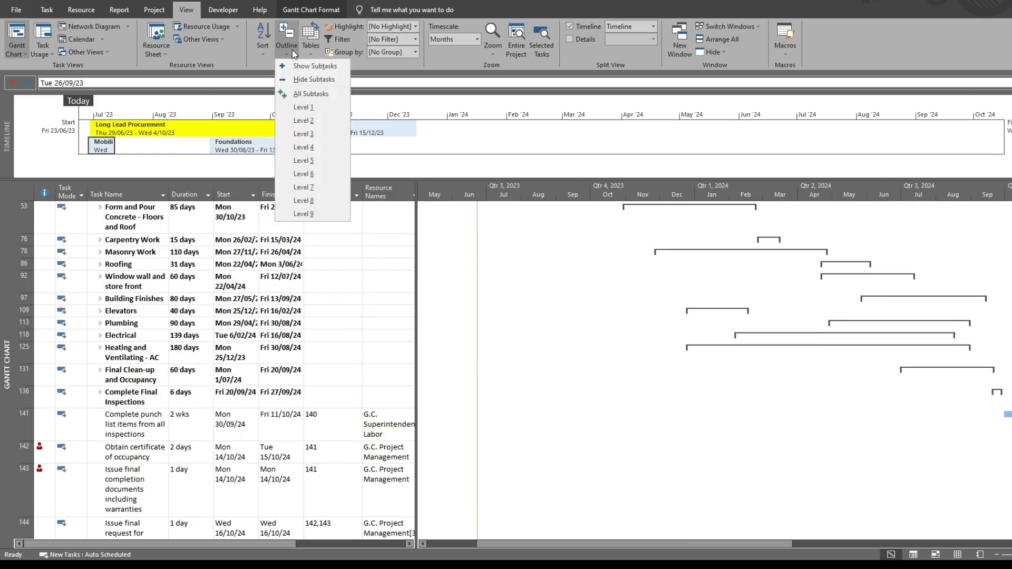
click(318, 77)
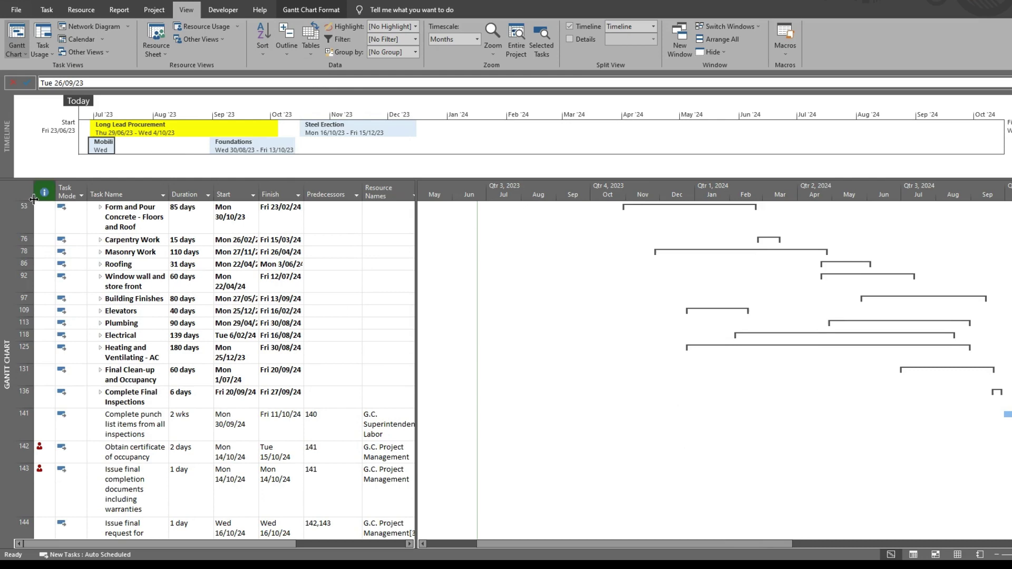
click(285, 48)
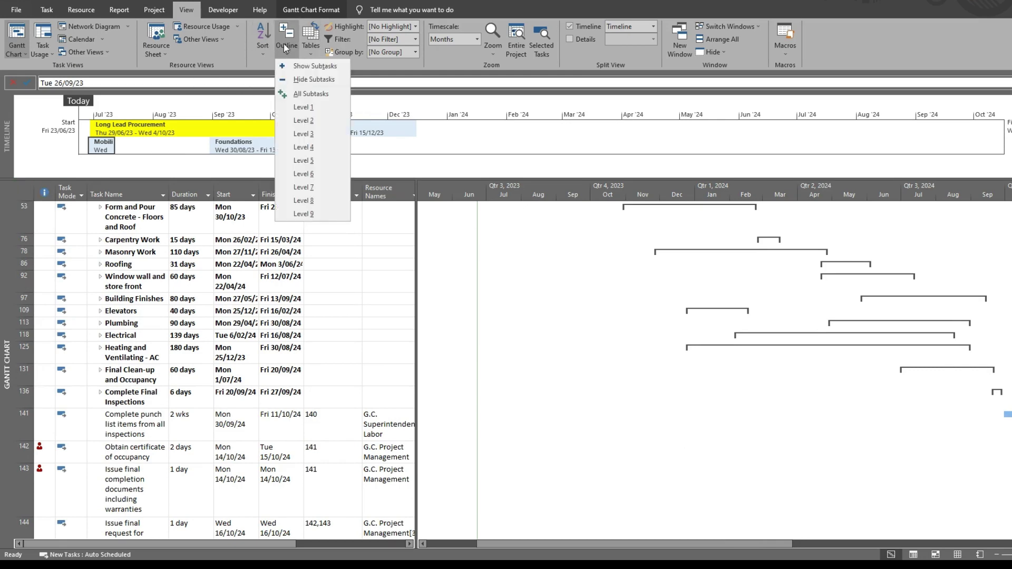
click(278, 97)
scroll(165, 341, down, 12)
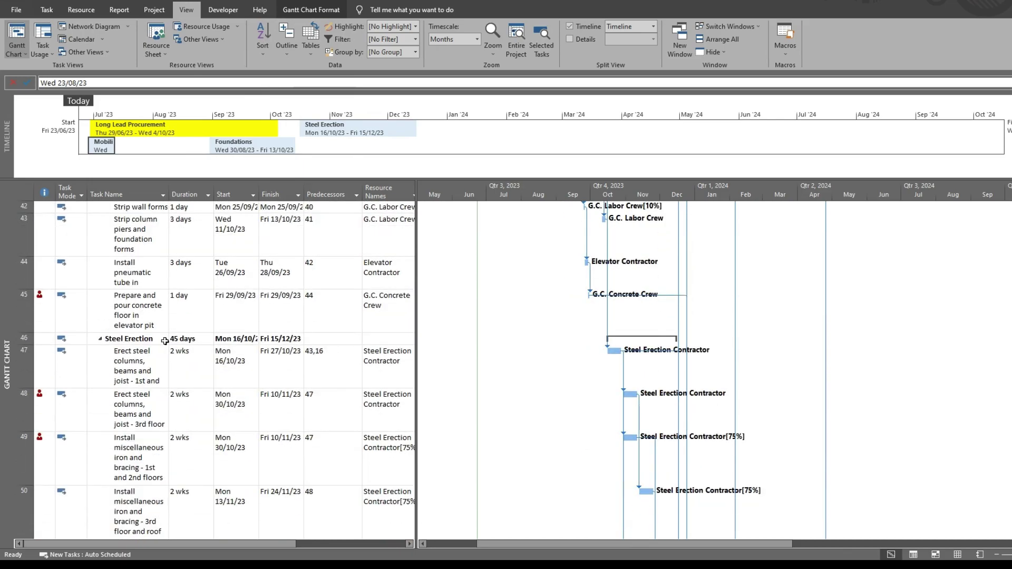
scroll(165, 341, down, 9)
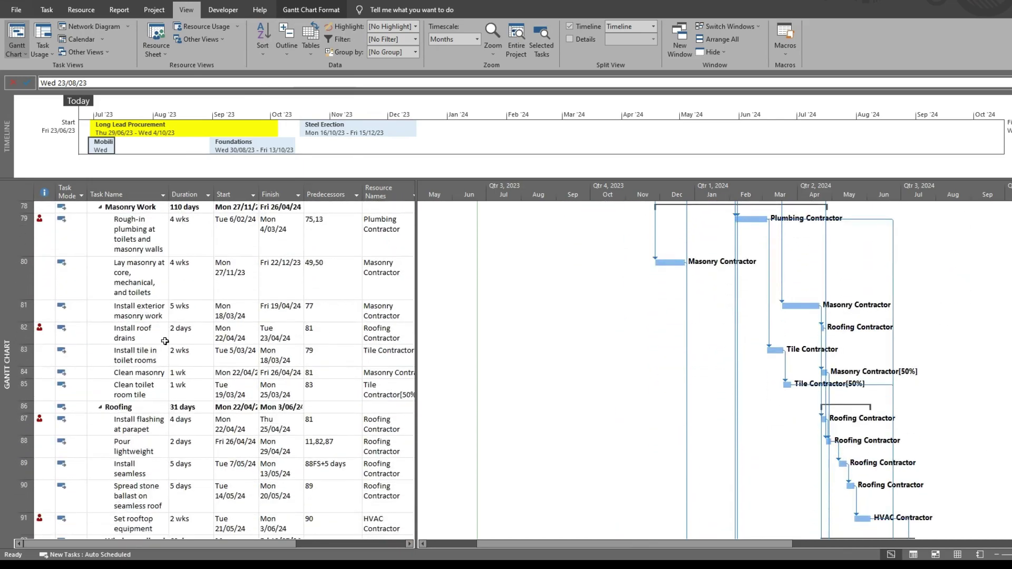
scroll(166, 341, up, 6)
scroll(165, 341, down, 5)
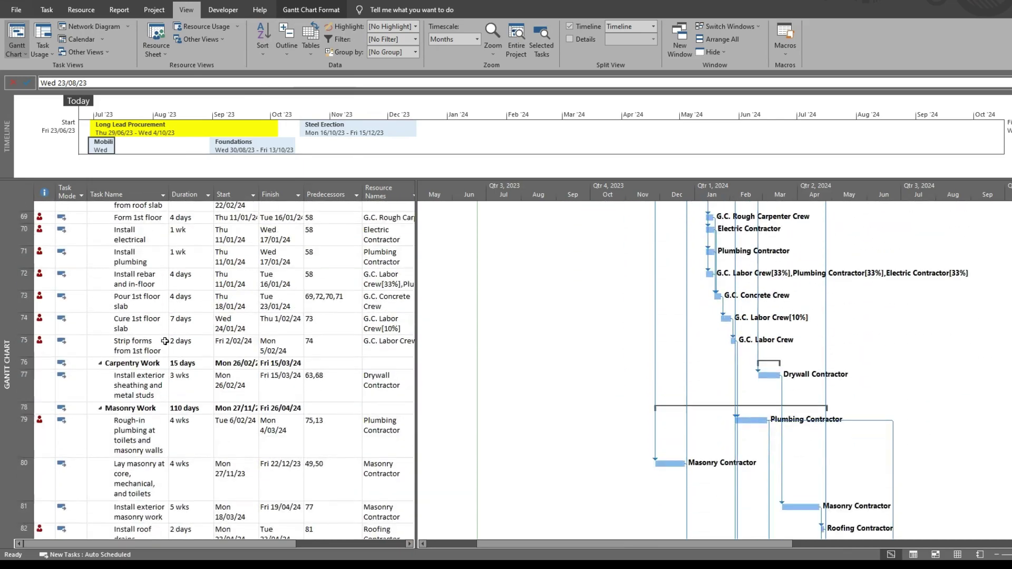
scroll(165, 341, up, 1)
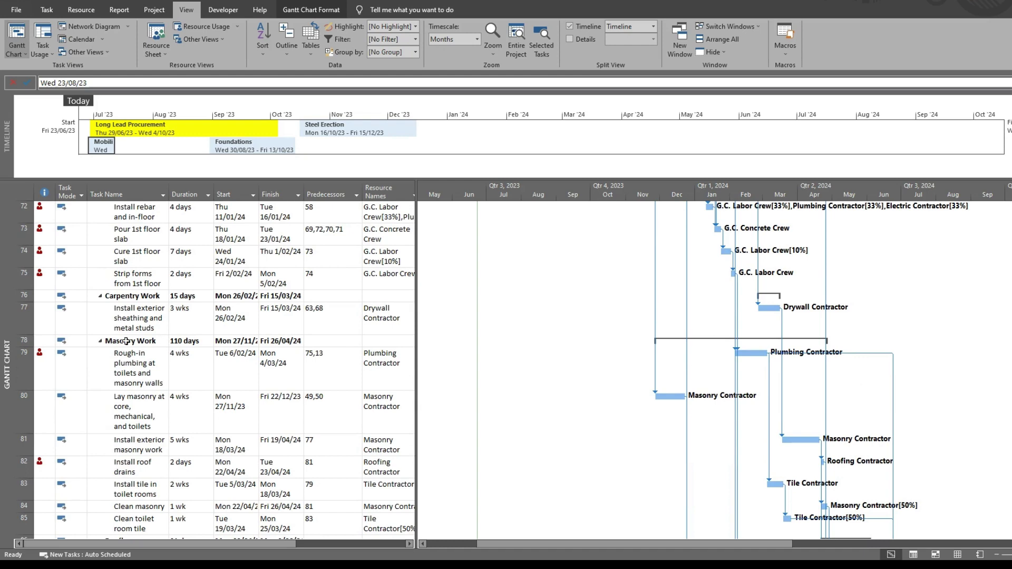
- Select the Carpentry Work, Masonry Work, Roofing and Window wall and store front summary rows
click(24, 296)
ctrl+click(23, 342)
scroll(36, 355, down, 3)
scroll(36, 355, down, 5)
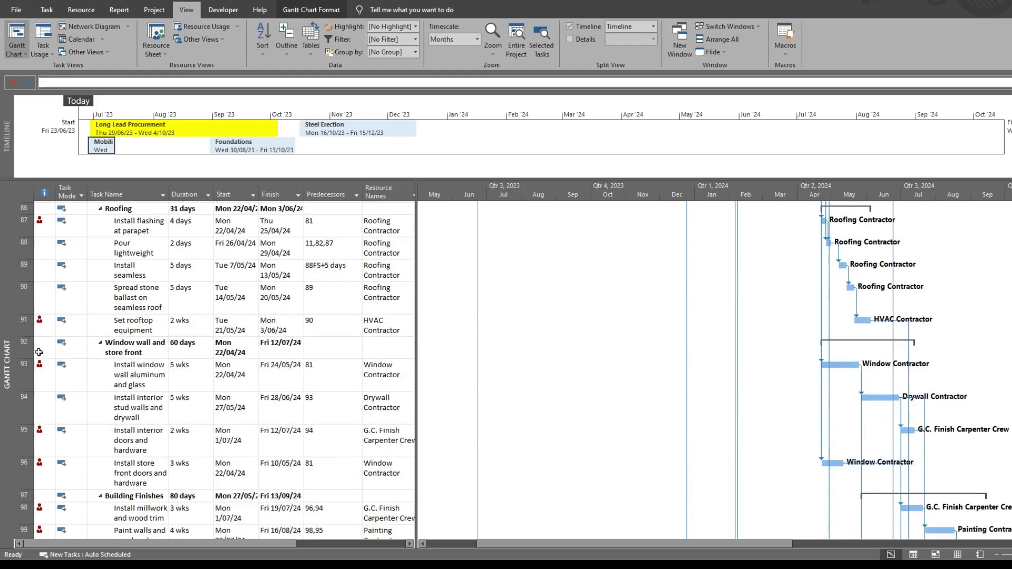
scroll(16, 241, up, 2)
click(16, 240)
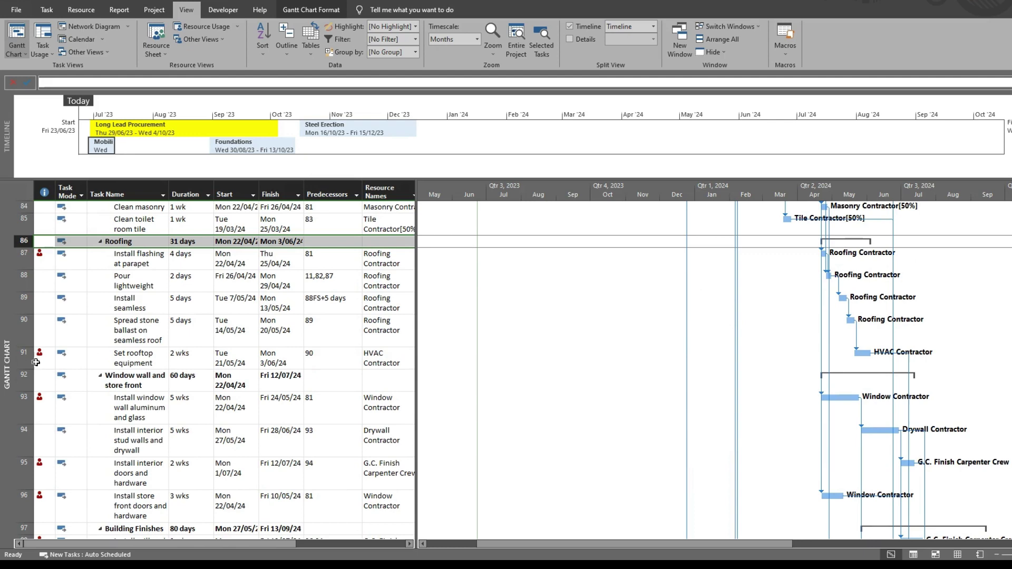
click(24, 377)
scroll(24, 380, down, 5)
- Add Building Finishes, Elevators, Plumbing, Heating and Ventilating - AC and Final Clean-up and Occupancy to the selection
click(23, 239)
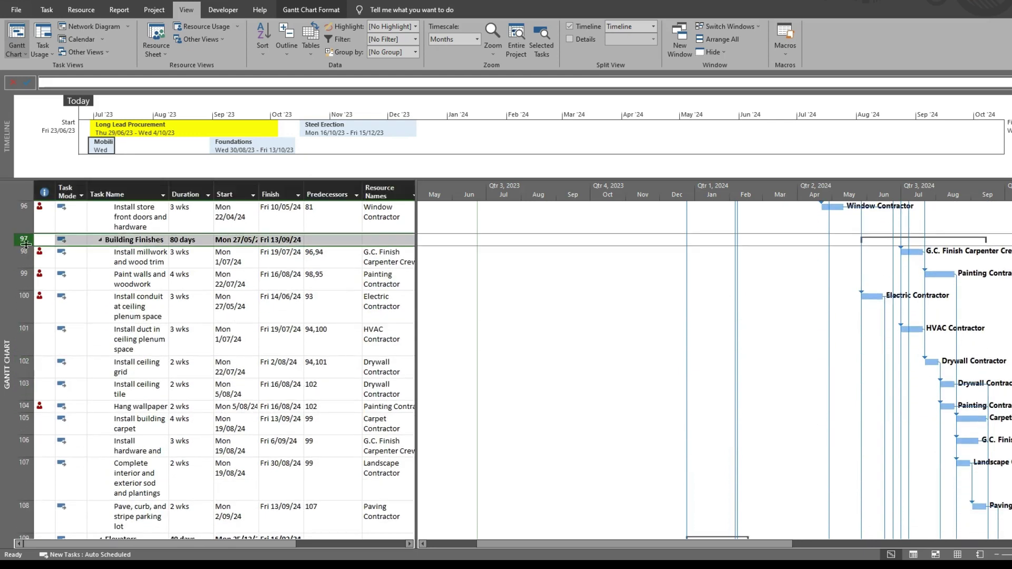
scroll(21, 238, down, 3)
click(20, 328)
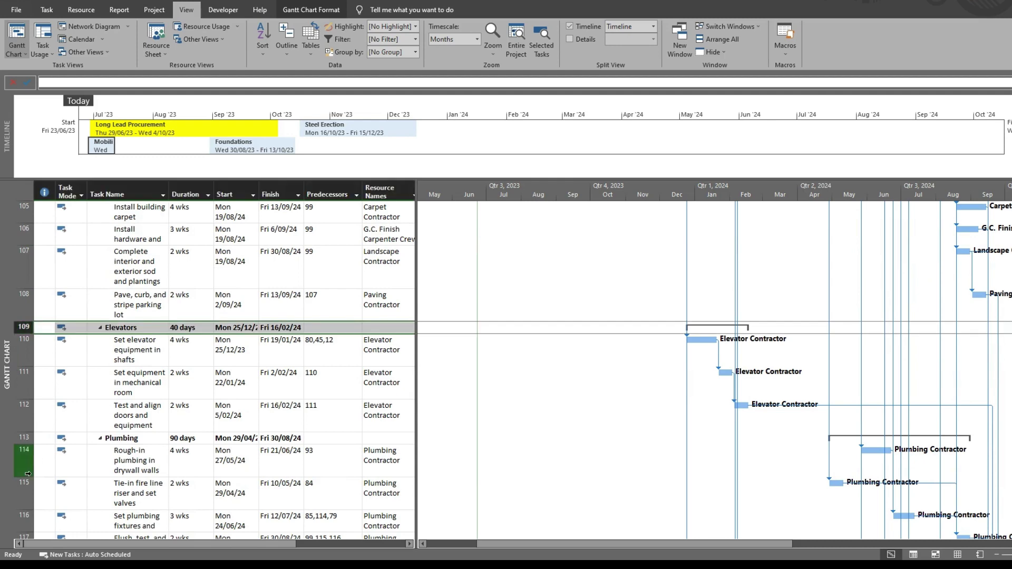
click(25, 438)
scroll(25, 439, down, 4)
click(25, 439)
scroll(24, 439, down, 3)
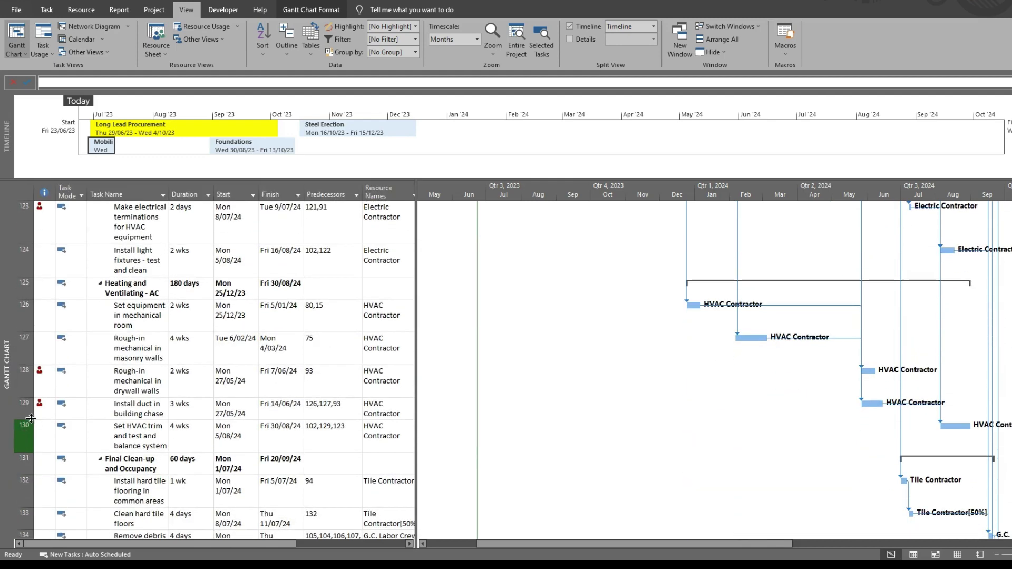
click(13, 284)
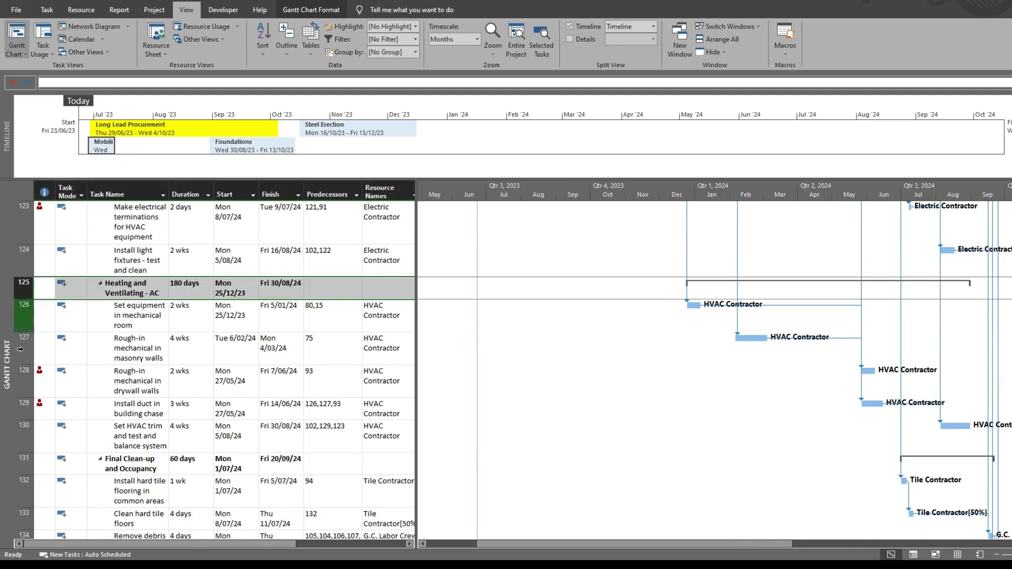
ctrl+click(22, 468)
- Add the selected summary tasks to the timeline
right_click(22, 469)
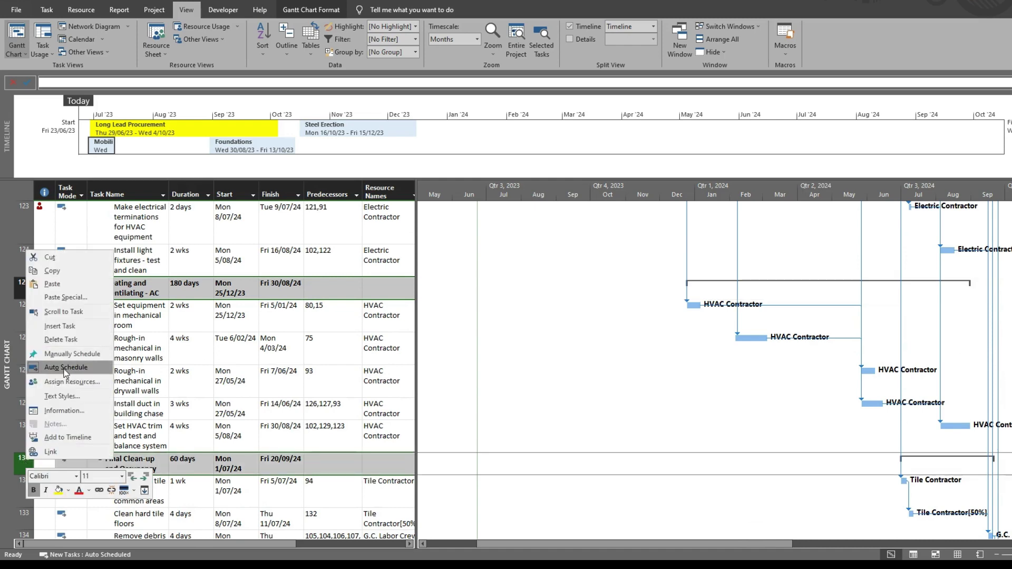
click(77, 442)
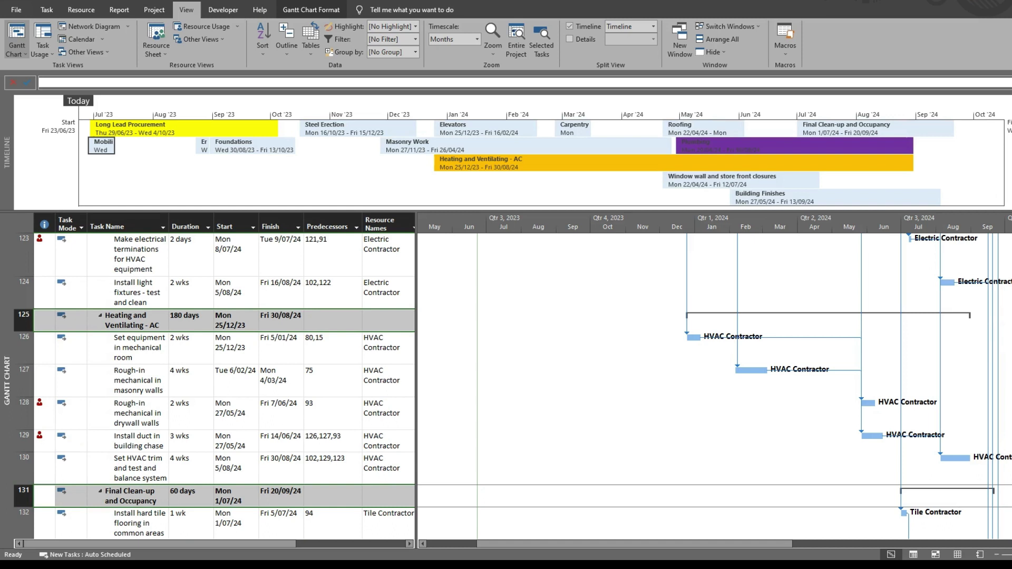
click(847, 145)
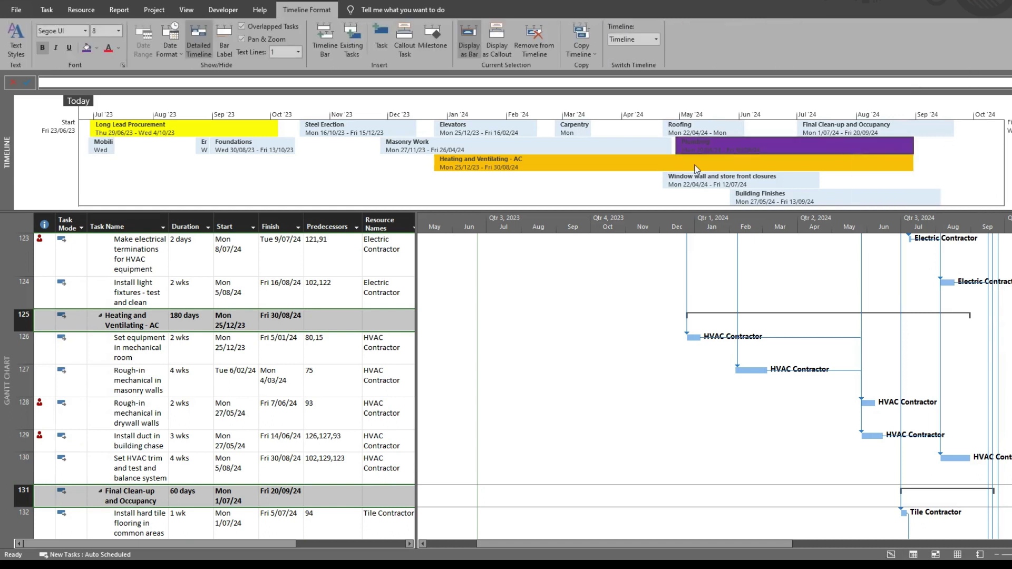
- Give the Steel Erection timeline bar an orange background
click(370, 132)
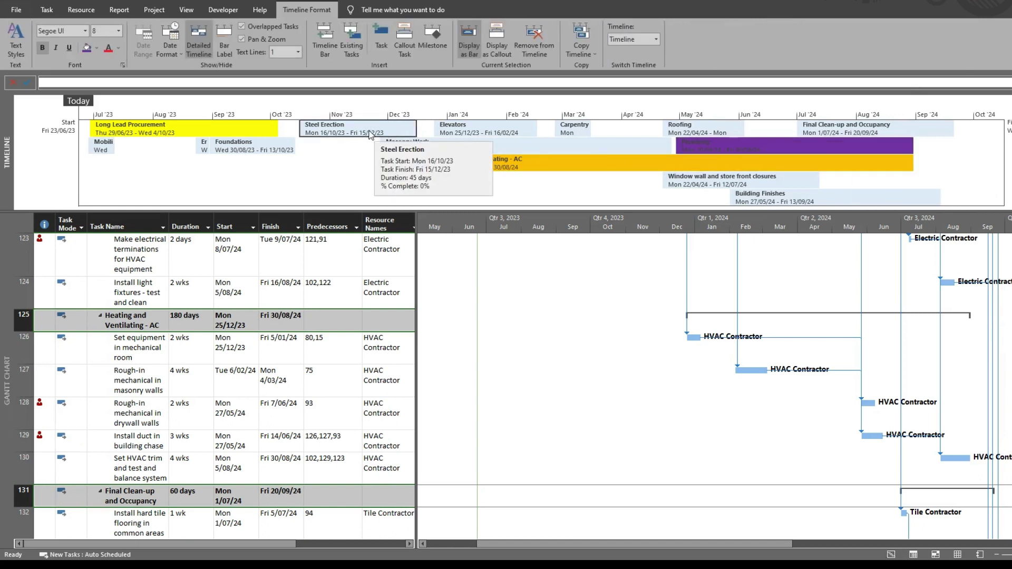
click(96, 48)
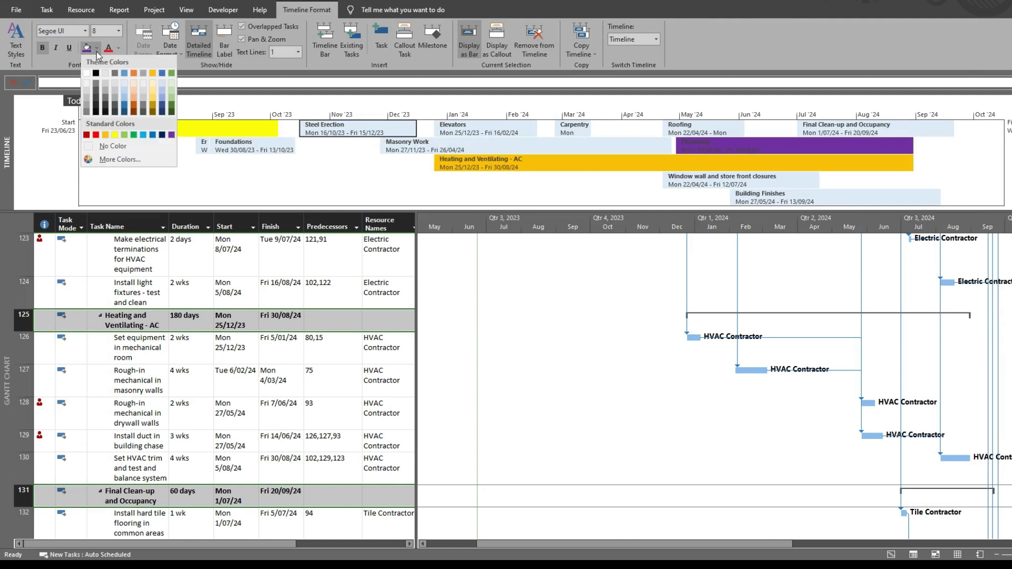
click(136, 101)
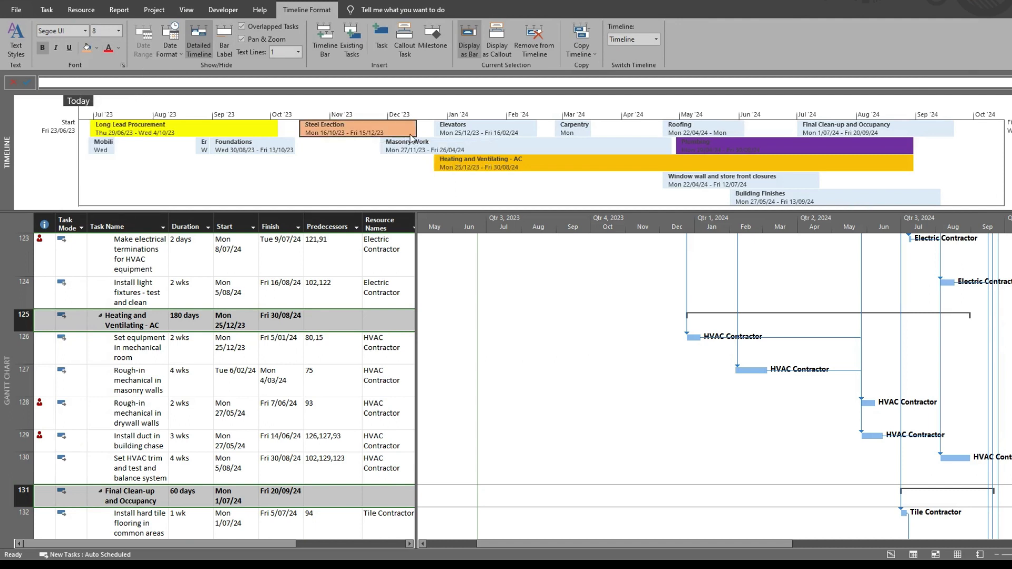
- Give the Masonry Work timeline bar a light green background
click(421, 151)
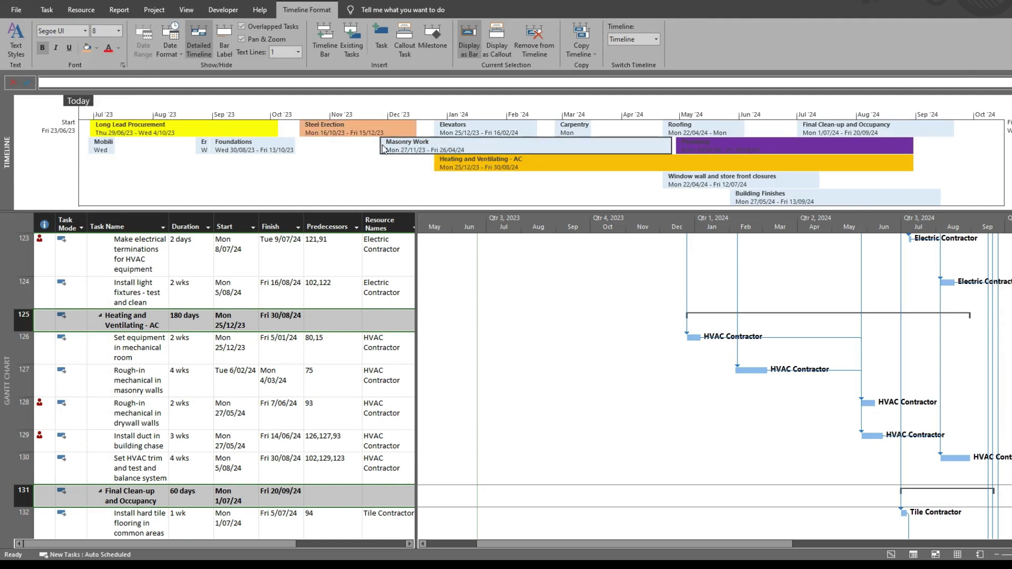
click(96, 48)
click(171, 93)
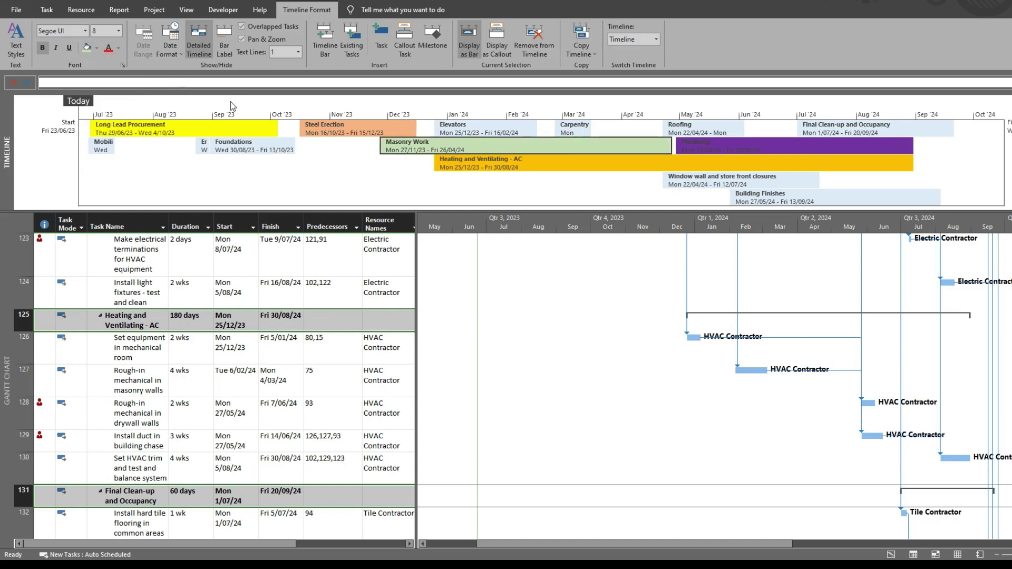
click(355, 112)
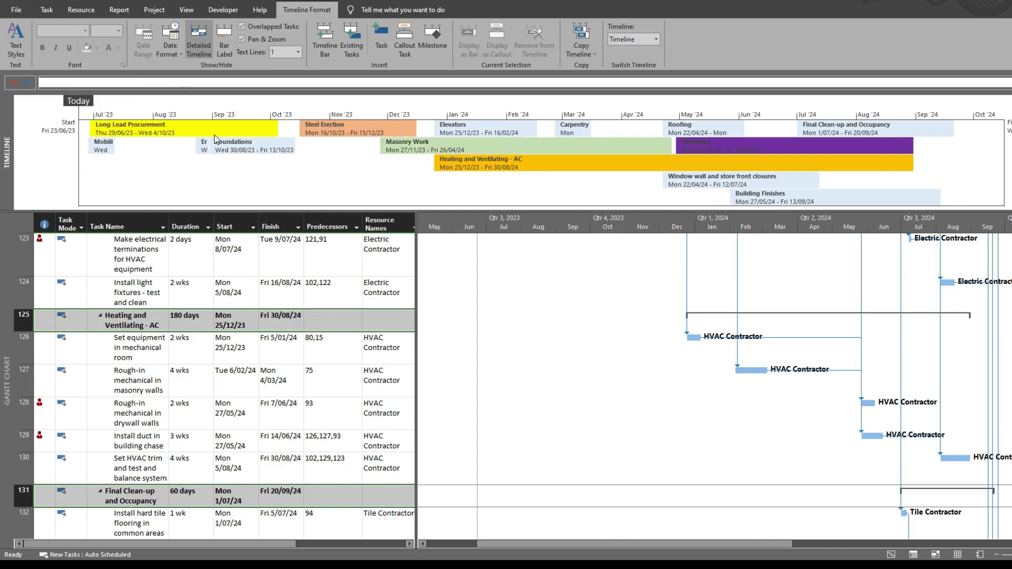
click(245, 130)
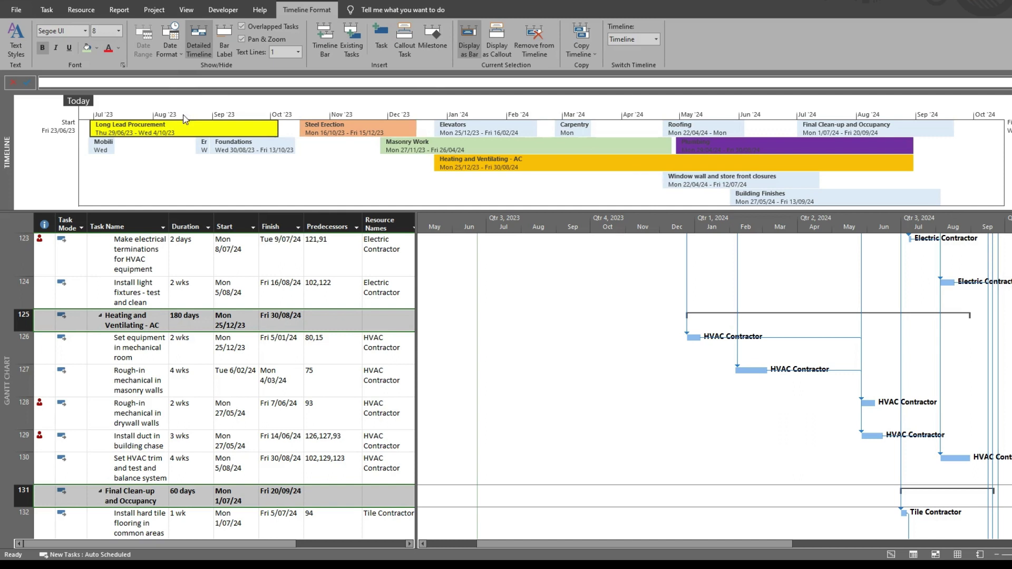
- Turn Long Lead Procurement into a callout above the timeline
drag(185, 133, 183, 101)
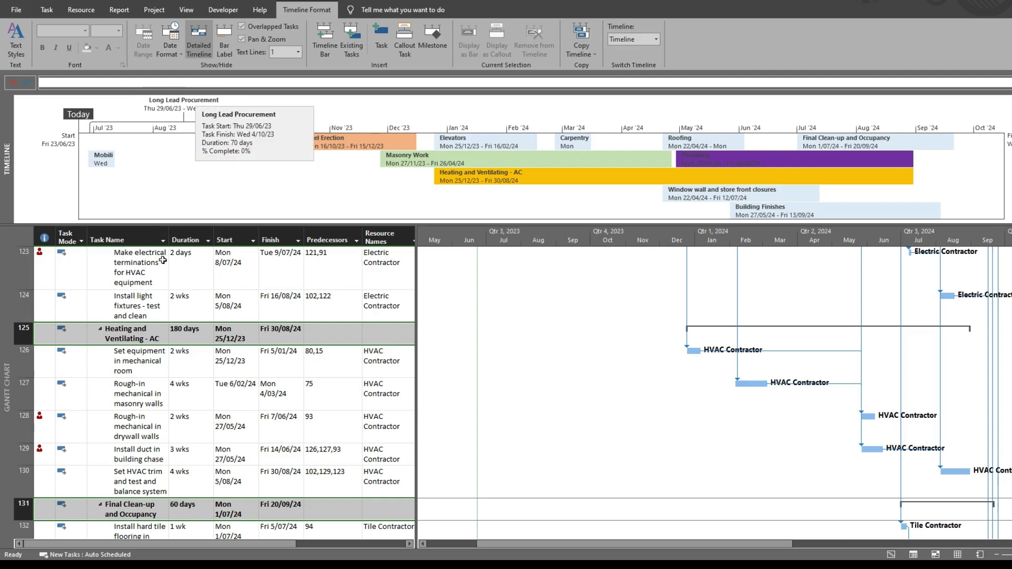
click(230, 332)
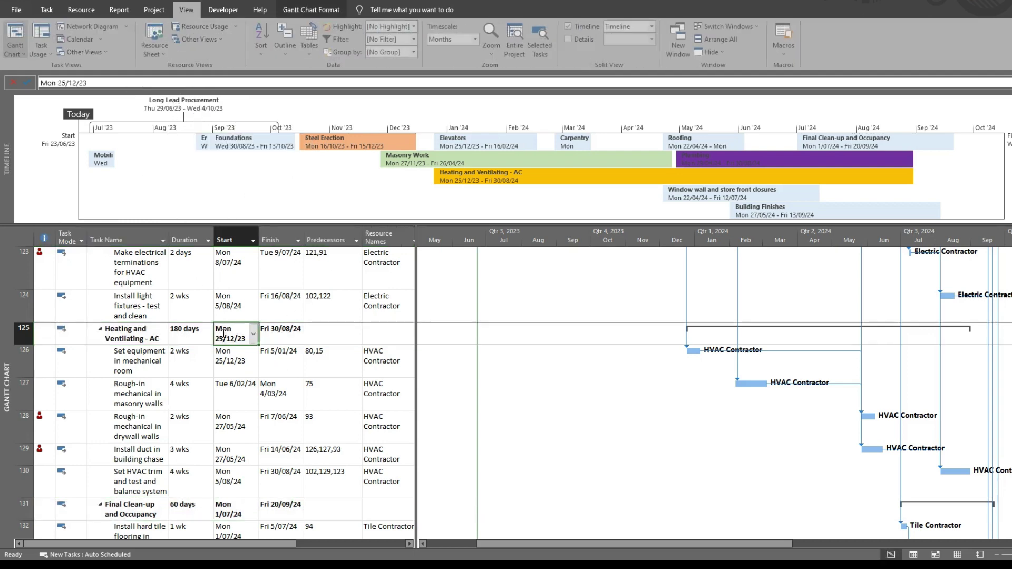
scroll(232, 332, up, 20)
scroll(232, 331, up, 10)
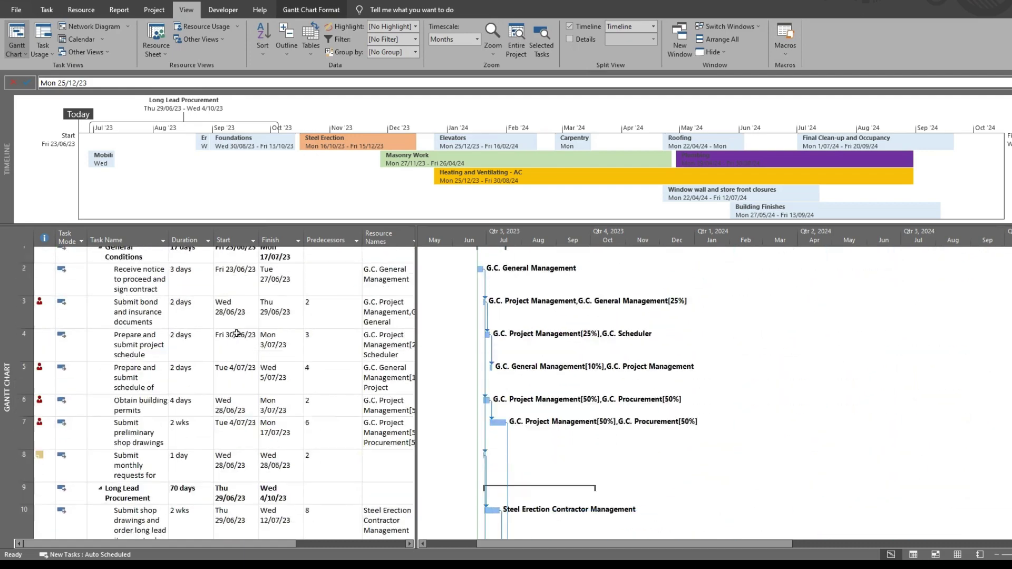
scroll(267, 382, down, 4)
scroll(267, 385, up, 3)
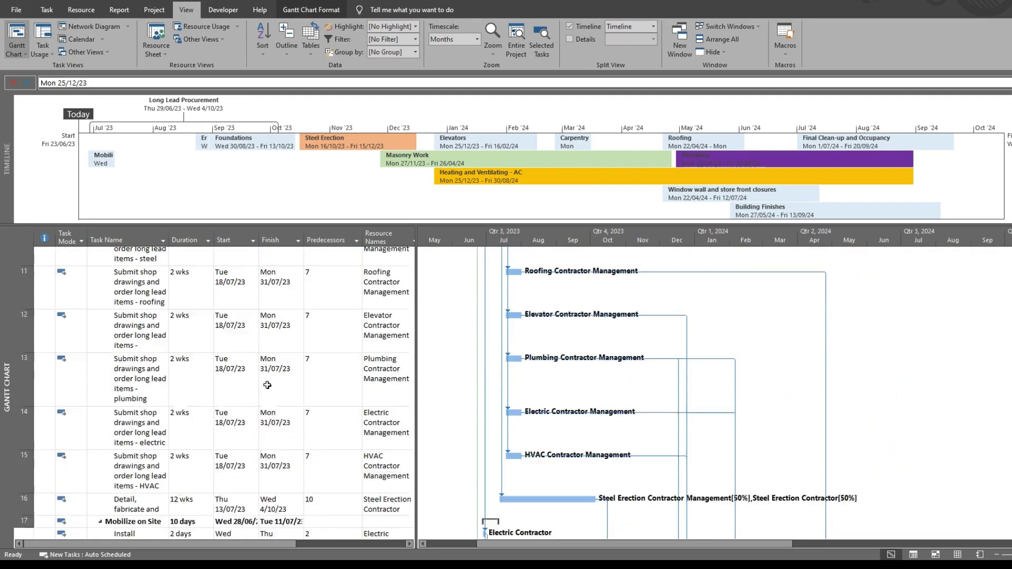
- Add tasks 10 and 11, the steel and roofing shop-drawing submittals, to the timeline
right_click(30, 286)
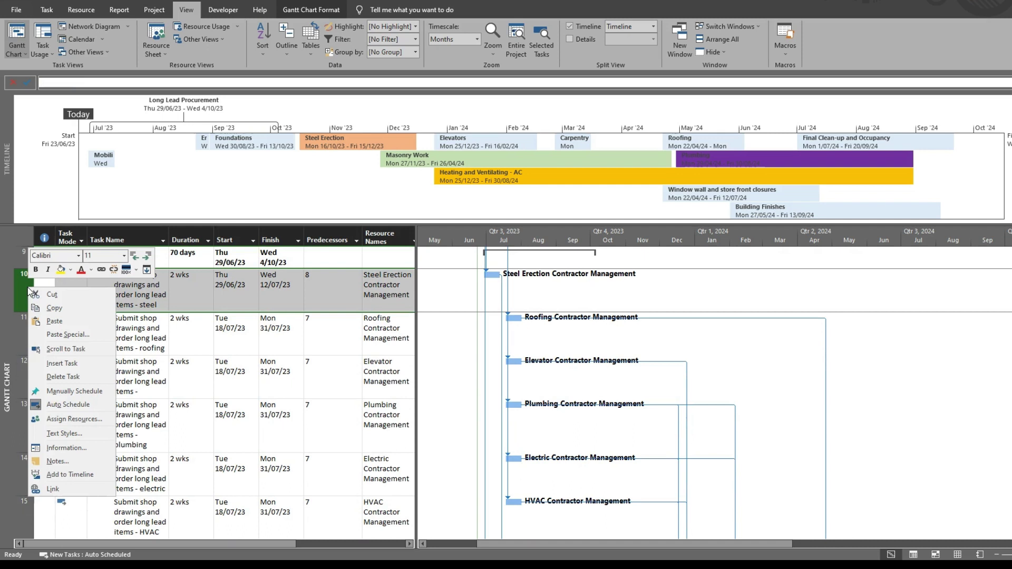
click(69, 474)
right_click(40, 344)
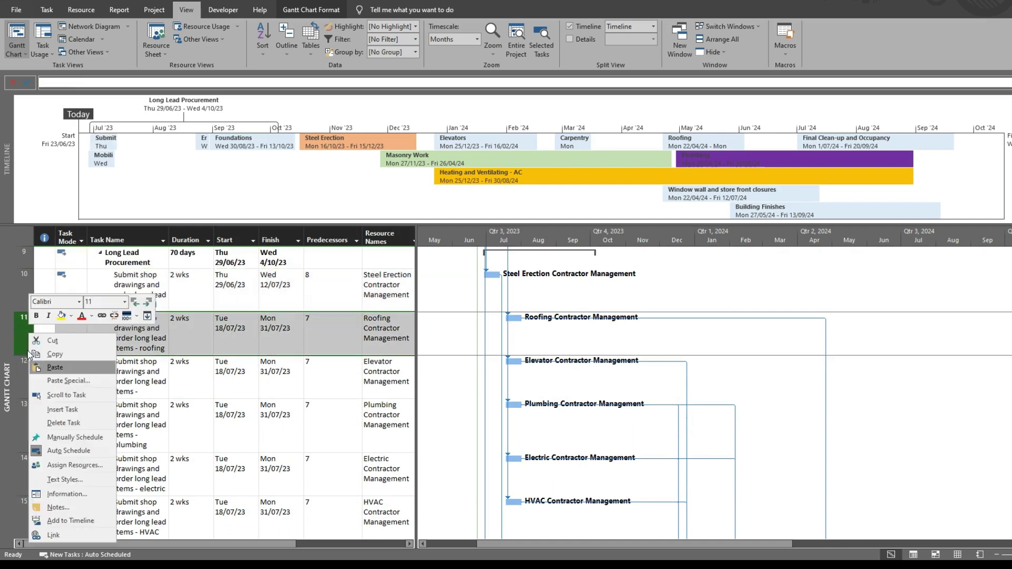
click(68, 513)
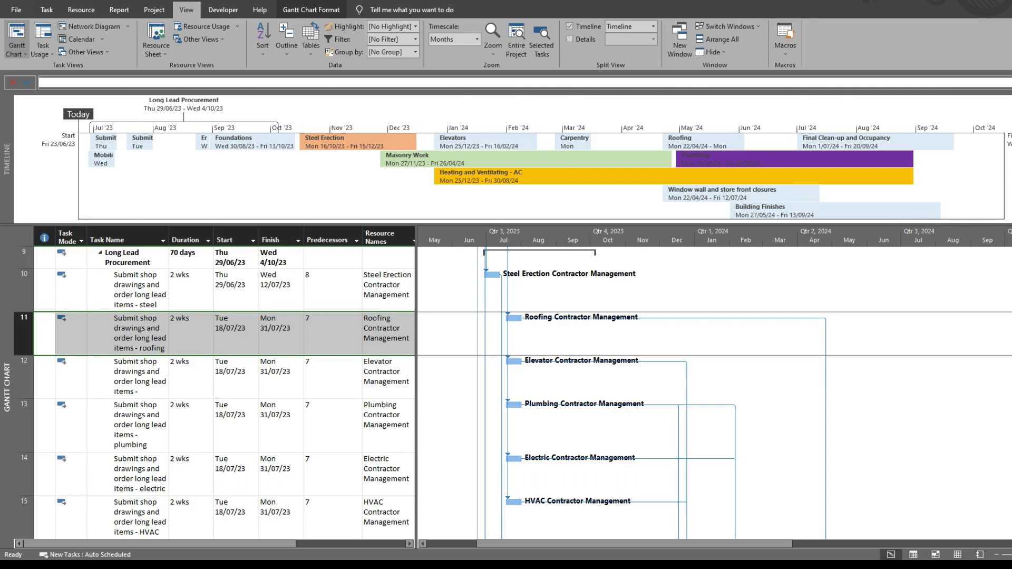
click(201, 145)
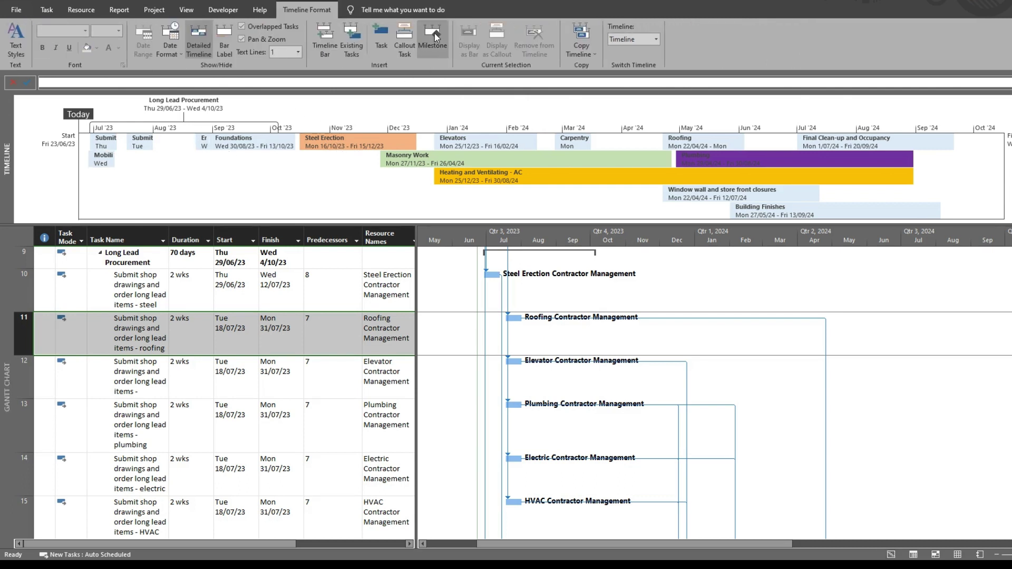
click(582, 48)
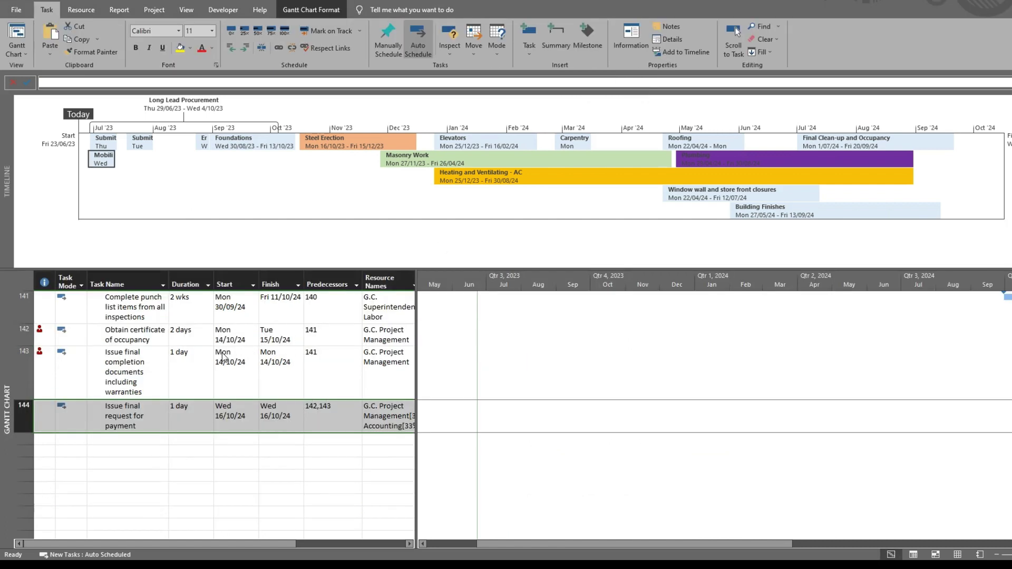
- Add the Issue final request for payment milestone to the timeline
click(316, 360)
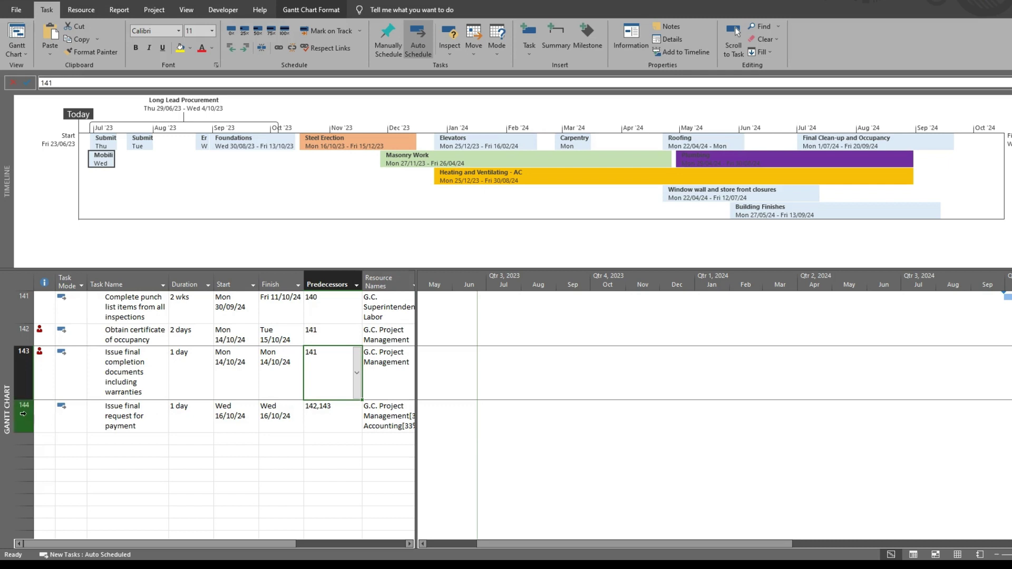
click(13, 415)
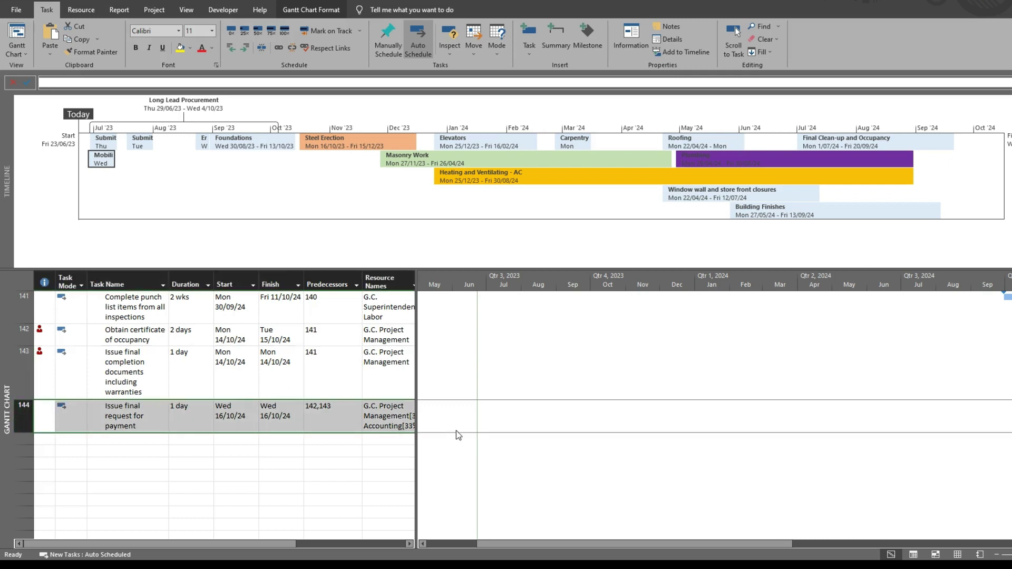
right_click(25, 420)
click(68, 394)
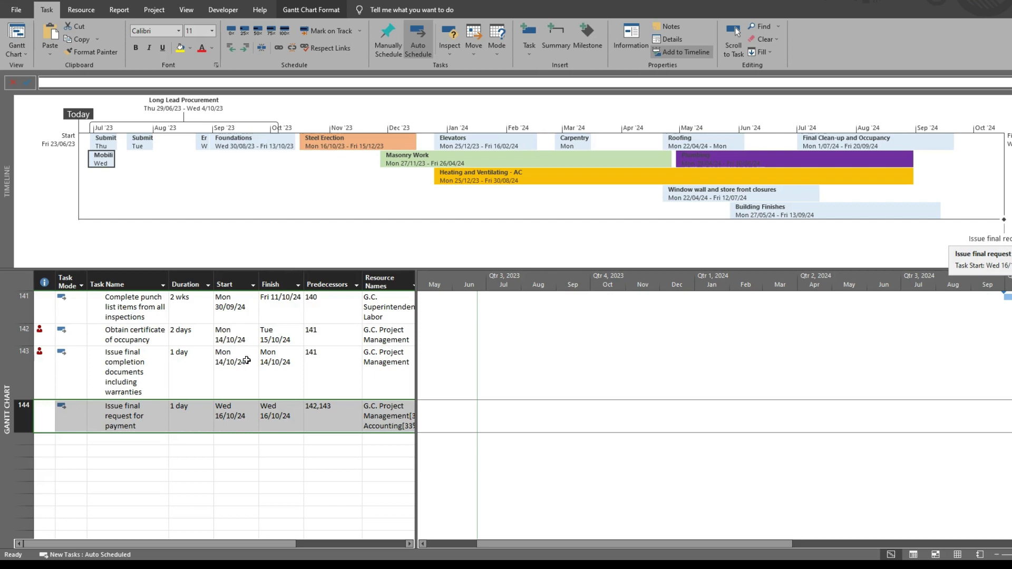
- Add the Substantial completion date milestone (Fri 20/09/24) as a callout below the timeline
scroll(137, 398, up, 5)
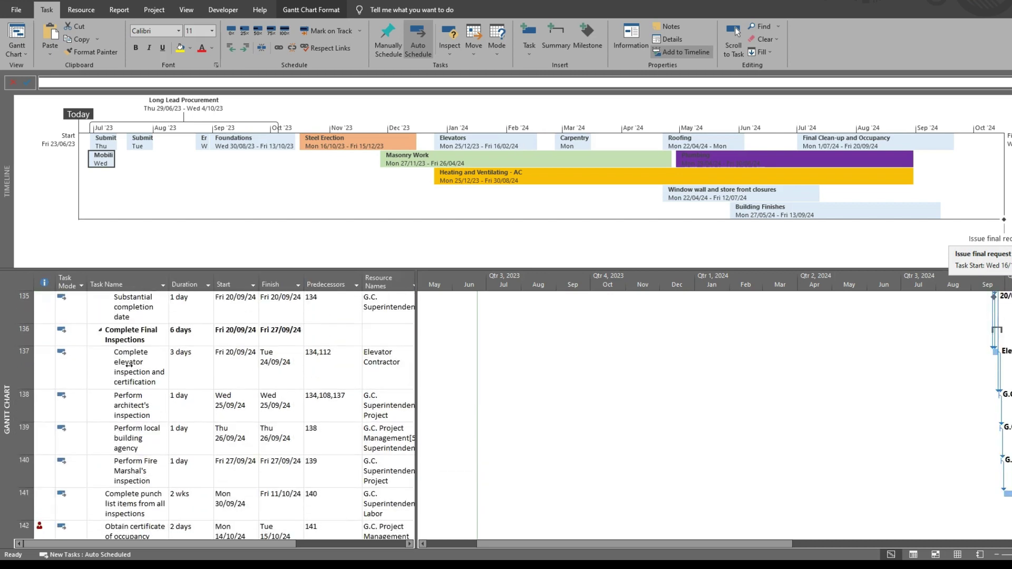
scroll(129, 364, down, 3)
scroll(129, 364, up, 3)
click(20, 304)
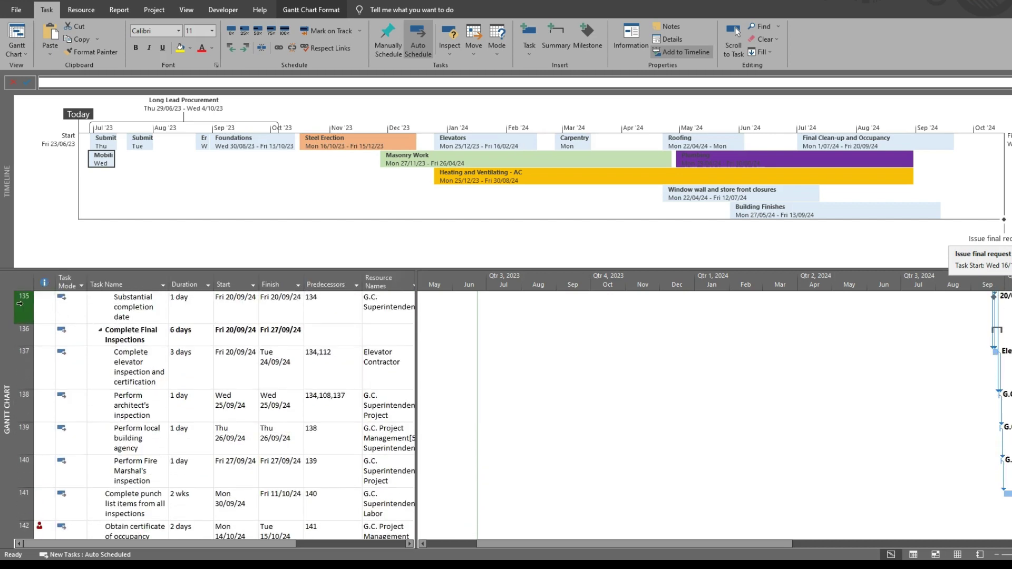
right_click(21, 304)
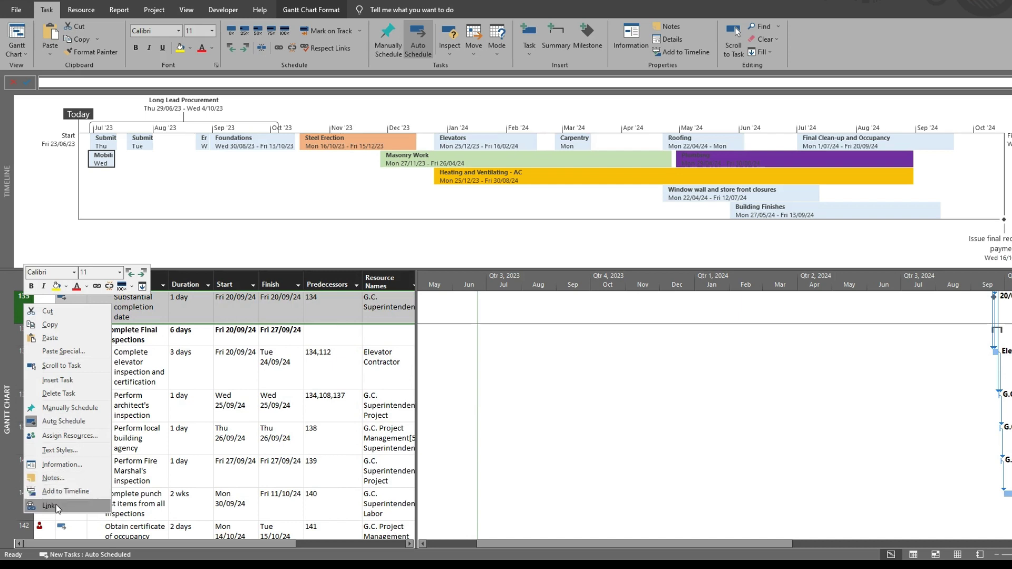
click(65, 491)
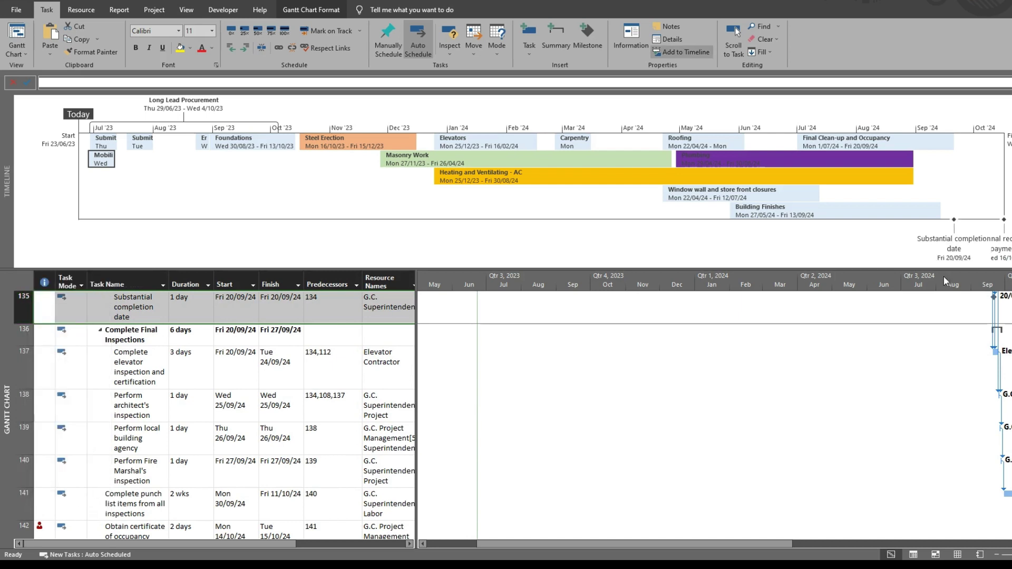
drag(957, 247, 941, 286)
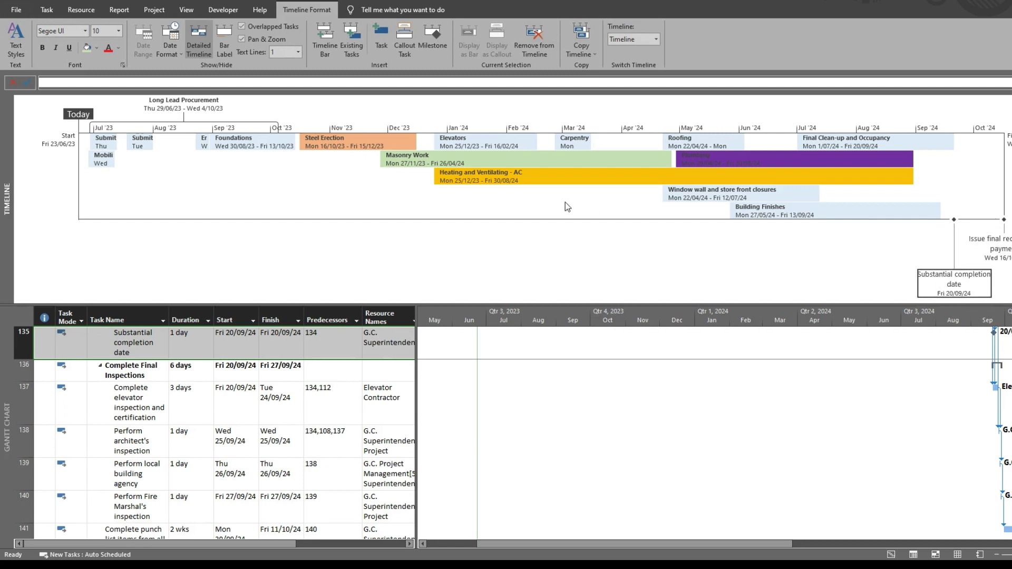